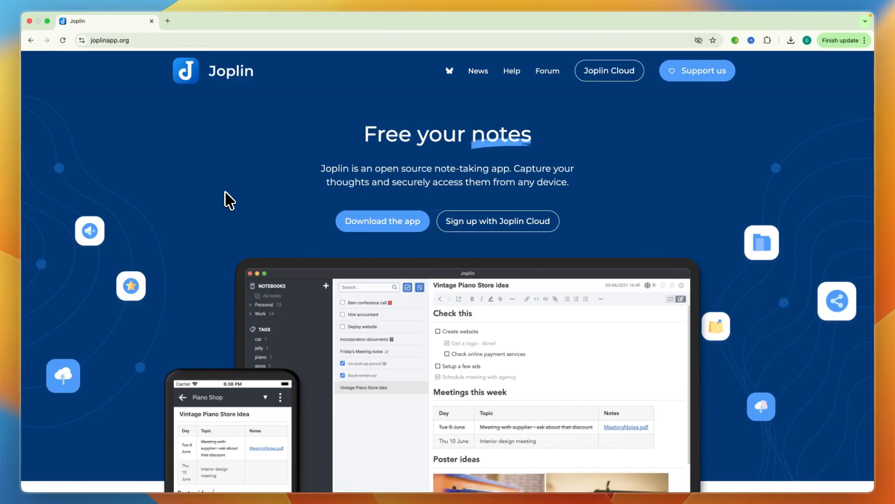
scroll(228, 200, down, 1)
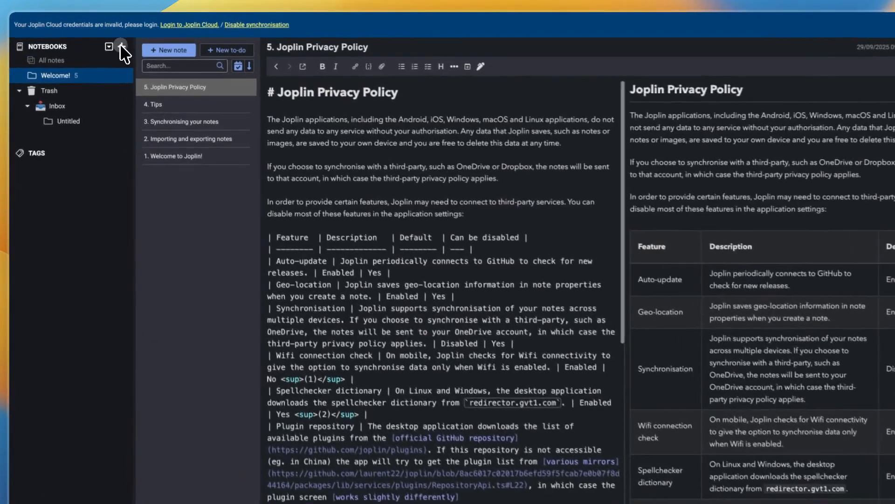
- Create a notebook titled "Work" with an emoji icon found by searching the emojis for "work"
click(120, 43)
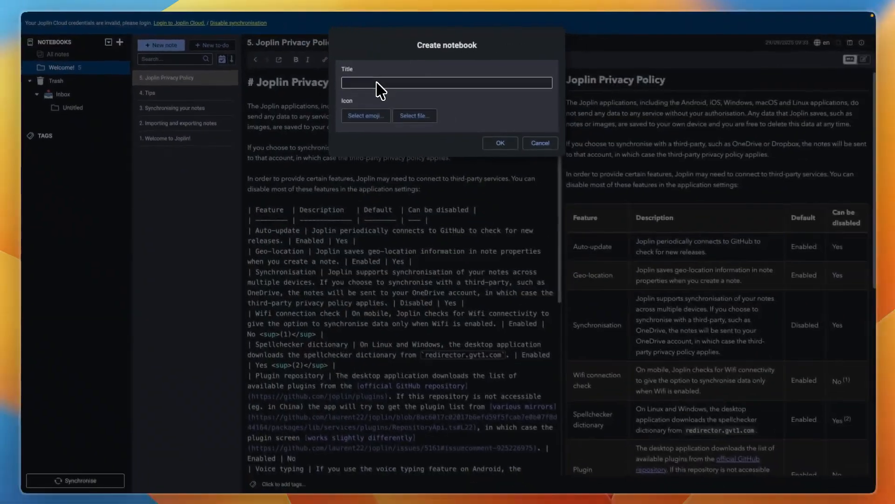
text(Work)
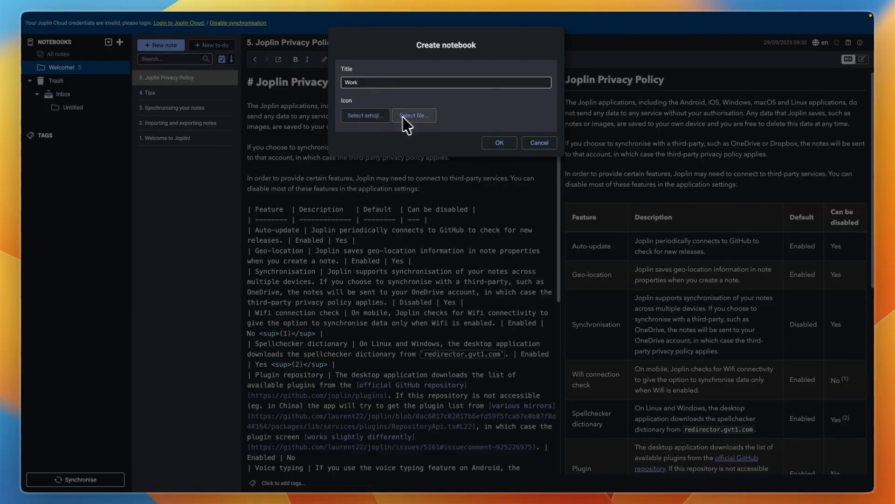
click(362, 118)
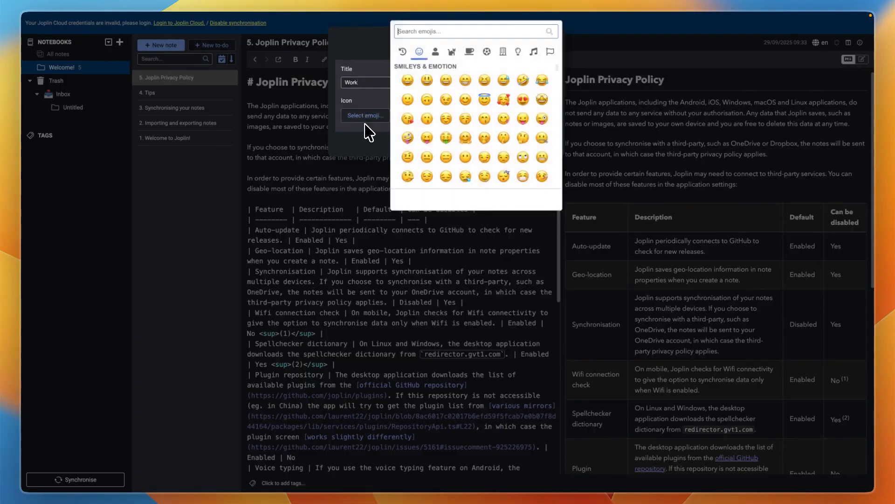
text(work)
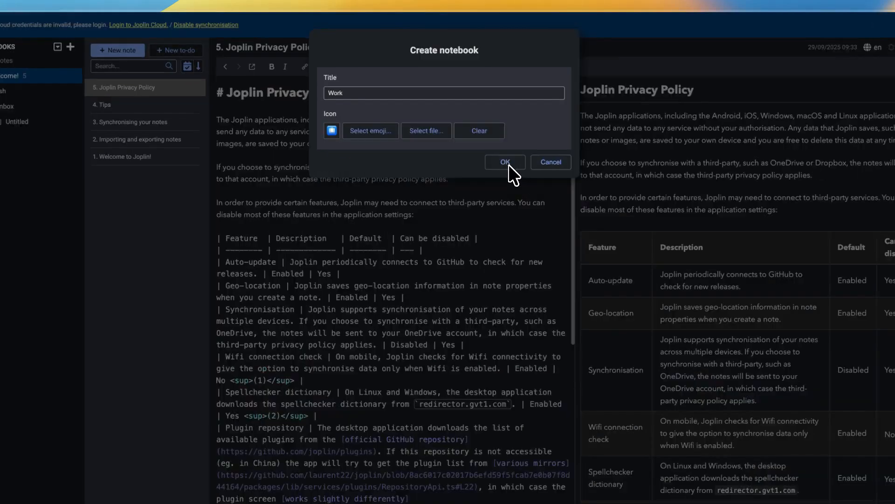
click(509, 164)
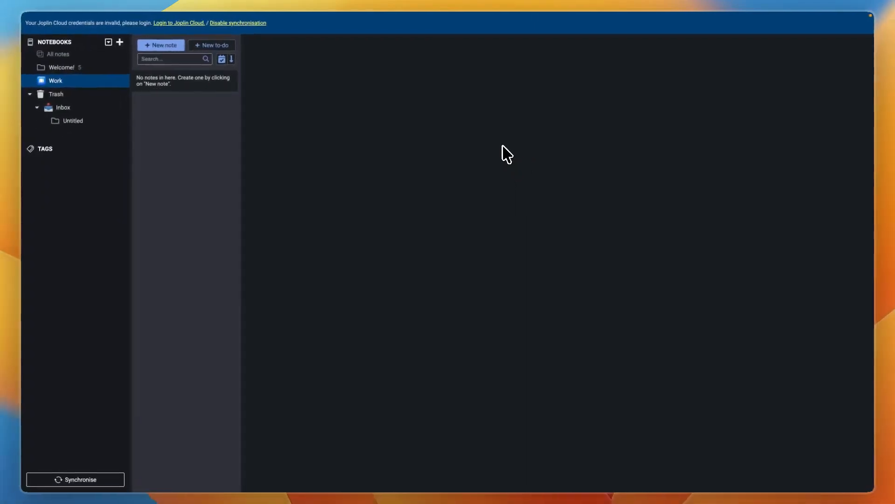
- Create a sub-notebook titled "Equipment" inside the Work notebook, with a microphone emoji as its icon
mouse_move(148, 12)
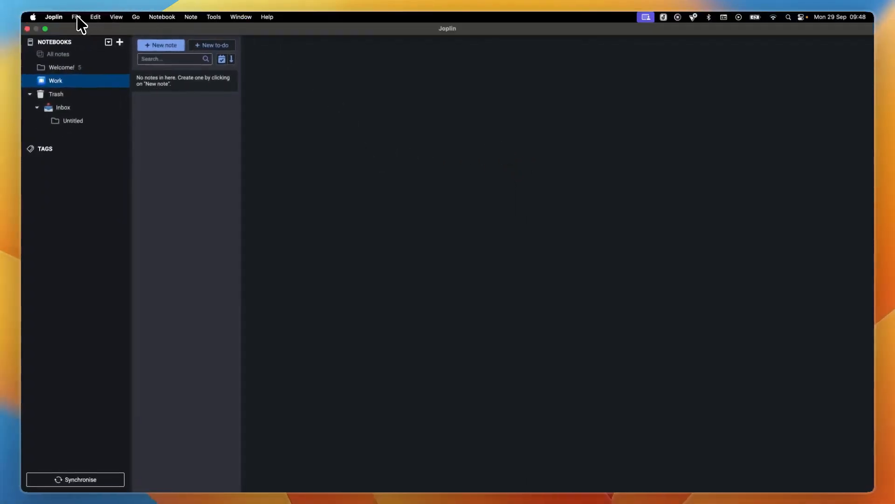
click(76, 17)
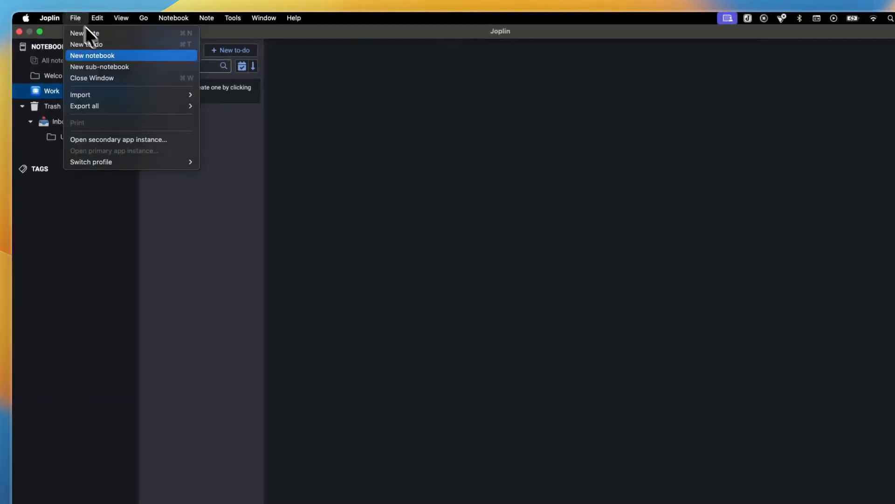
click(105, 66)
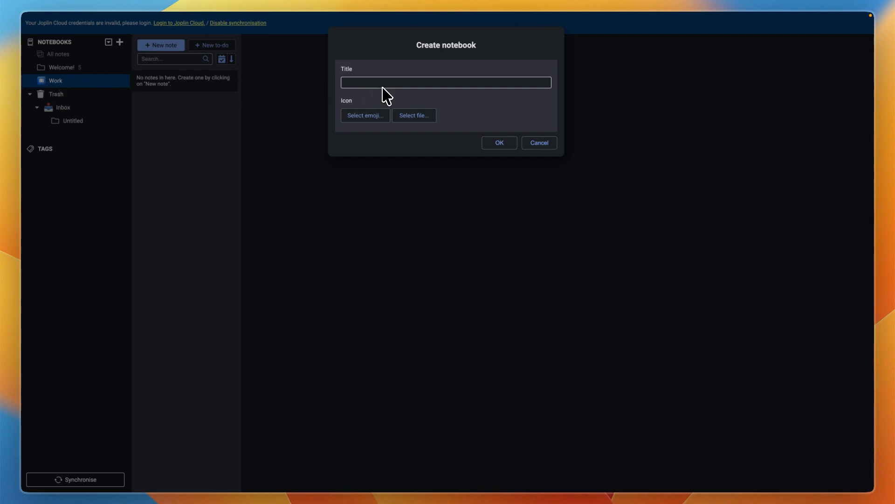
text(Equipment)
click(371, 115)
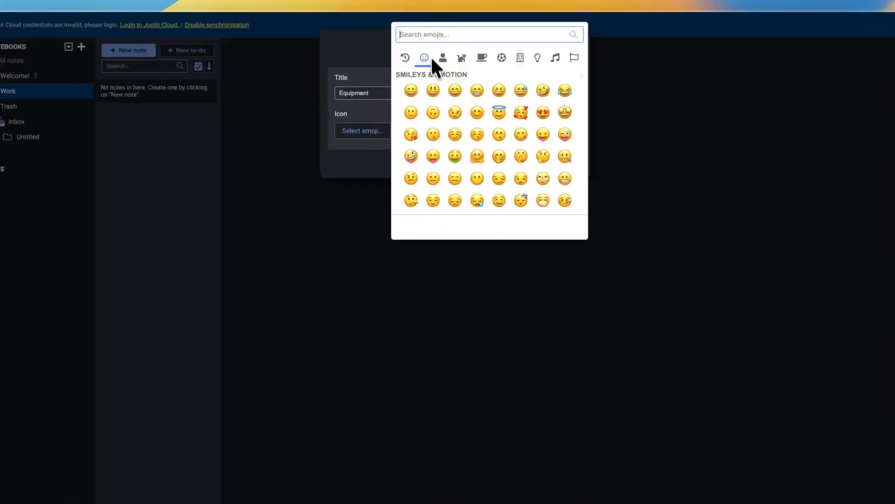
text(equ)
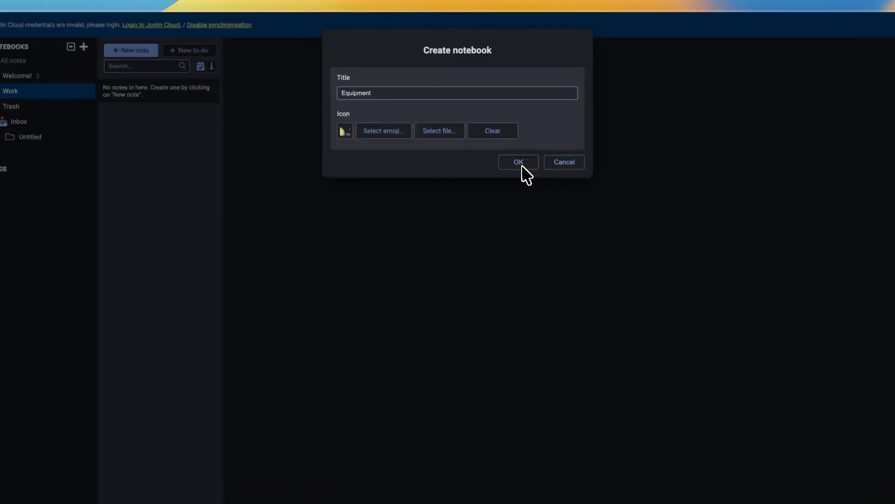
click(522, 165)
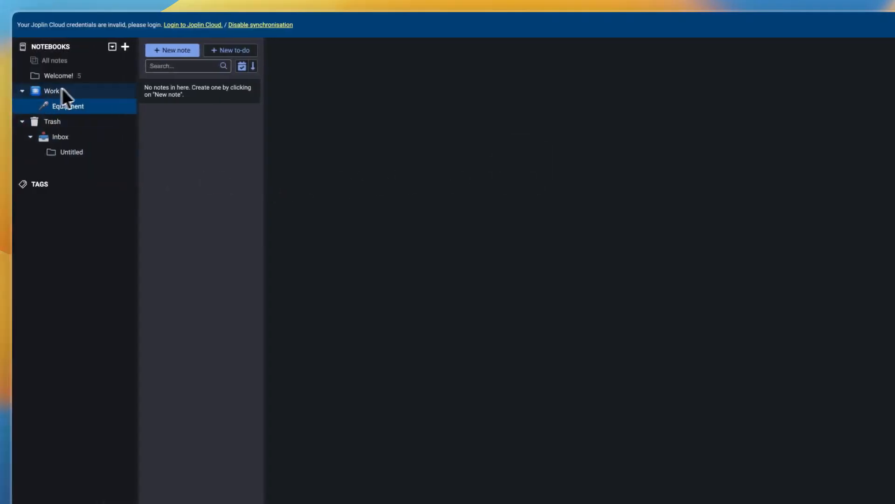
mouse_move(153, 16)
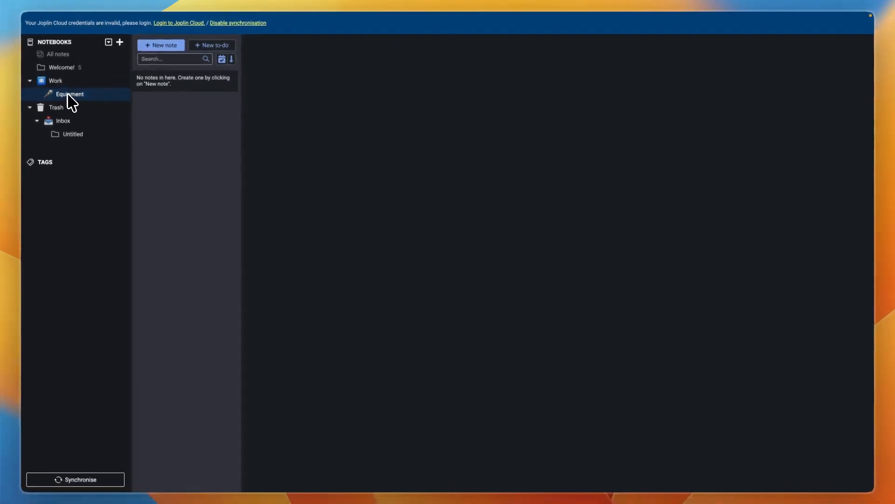
click(83, 94)
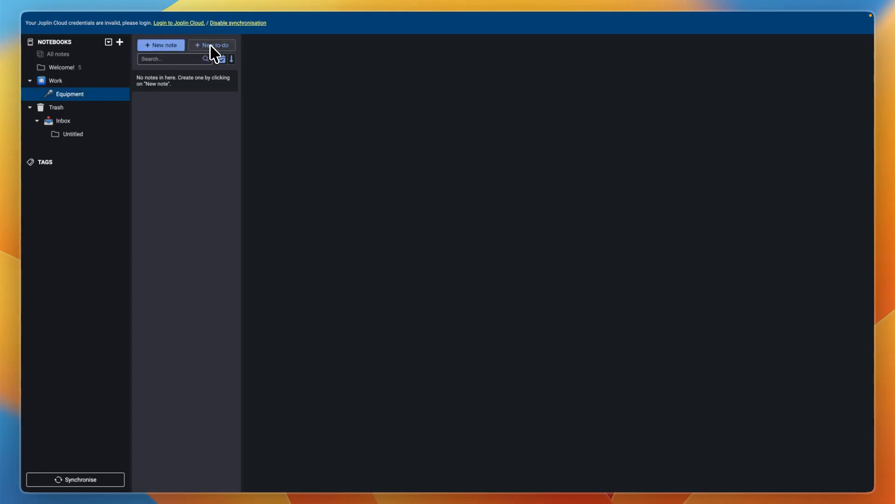
click(174, 46)
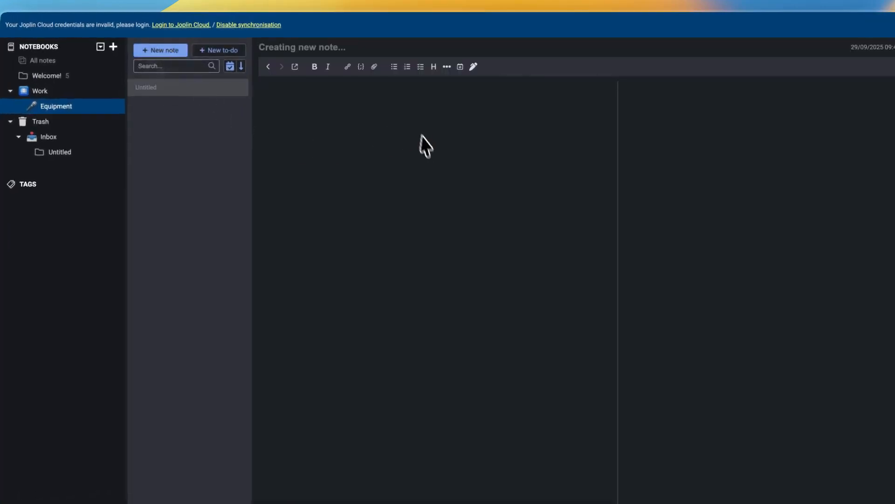
click(225, 50)
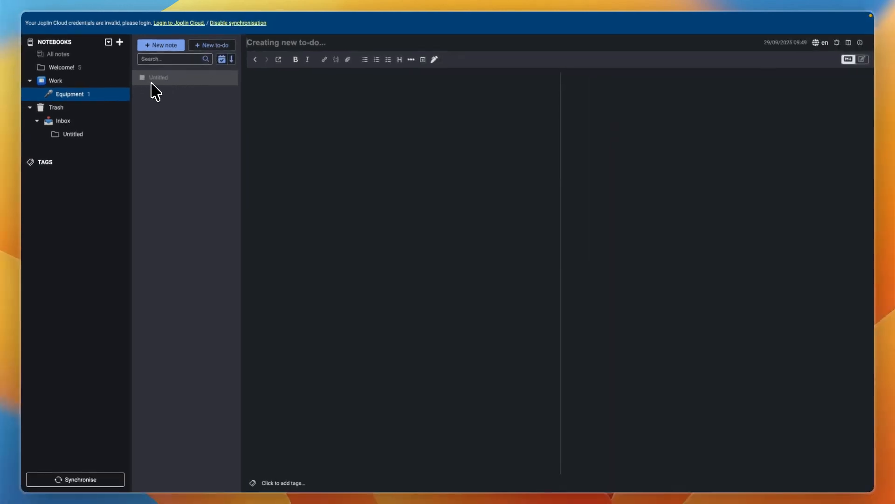
- Create a new note titled "Microphone" in the Equipment notebook
click(161, 44)
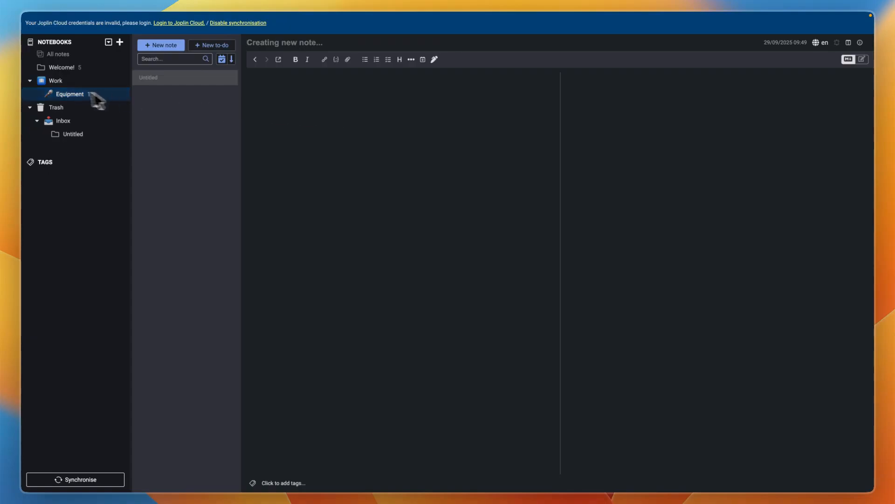
text(Micr)
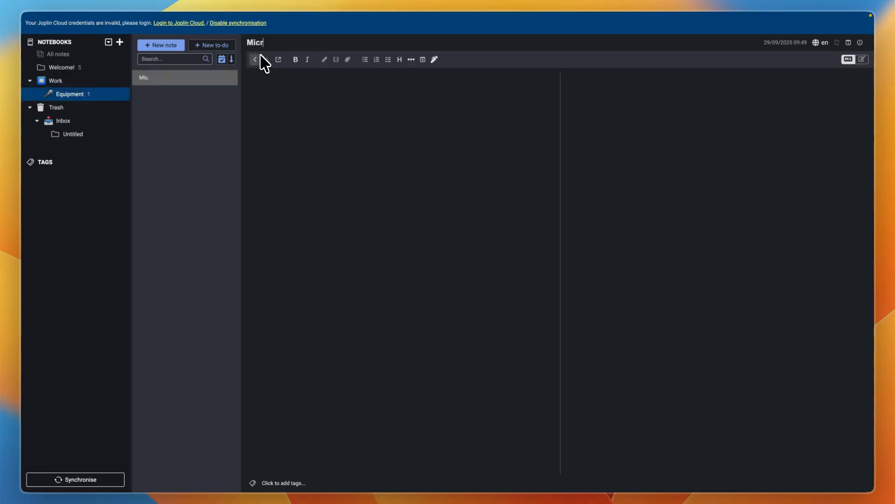
text(ophone)
key(Return)
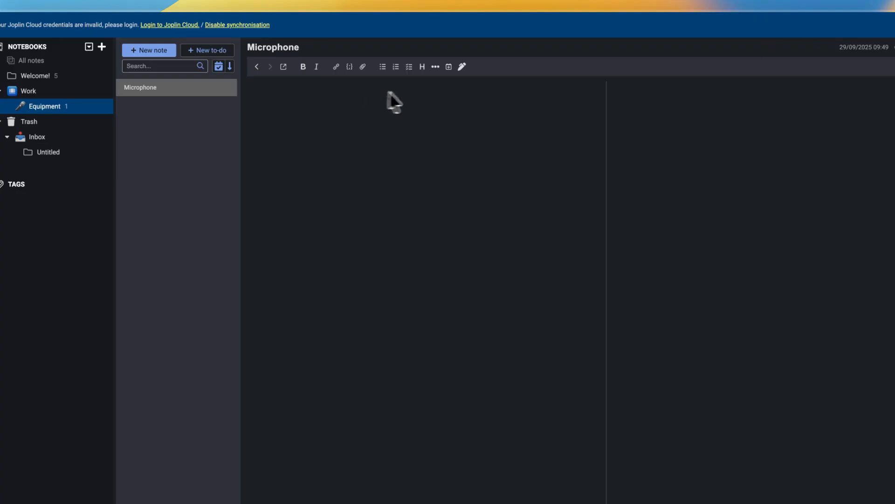
- Add the level-two heading "Microphone upgrade" at the start of the note body
click(422, 67)
text(Mi)
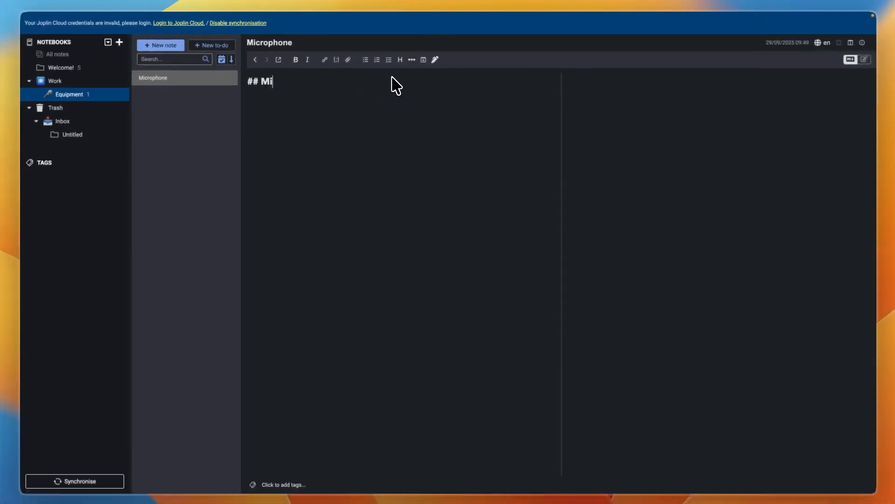
text(crophone upgrade)
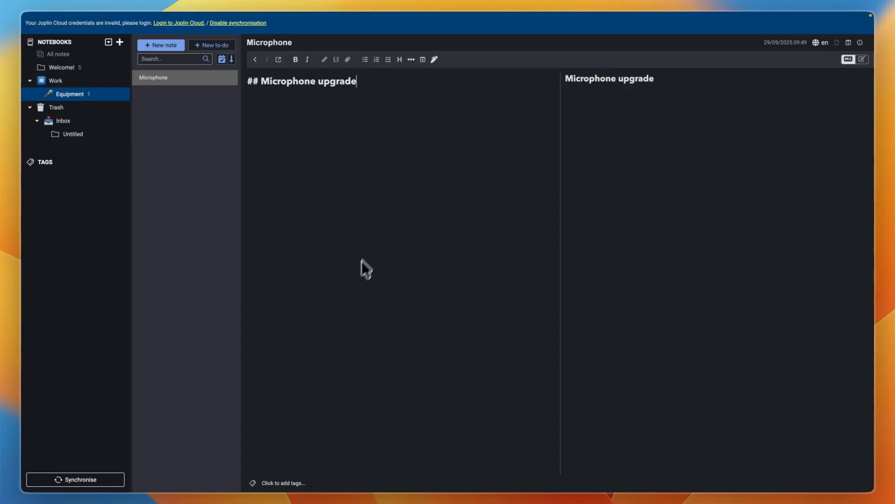
- Write the line "Options I'm considering" below the heading, separated by a blank line, and start a new line under it
key(Return)
key(Return)
drag(258, 85, 239, 84)
click(284, 107)
text(tions I'm considering)
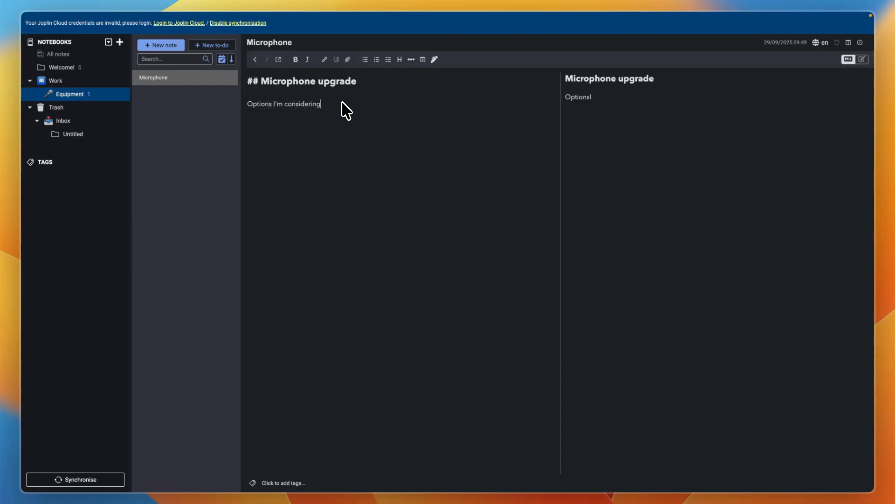
key(Return)
key(Return)
click(365, 59)
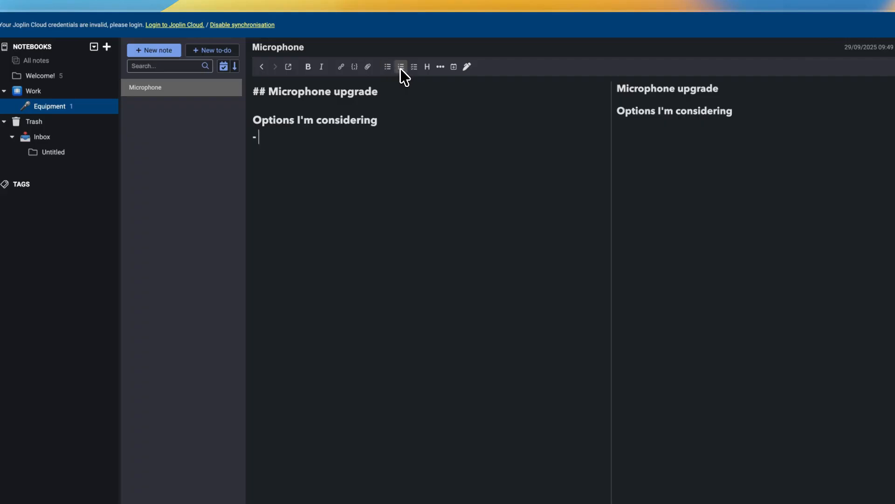
click(400, 67)
click(412, 68)
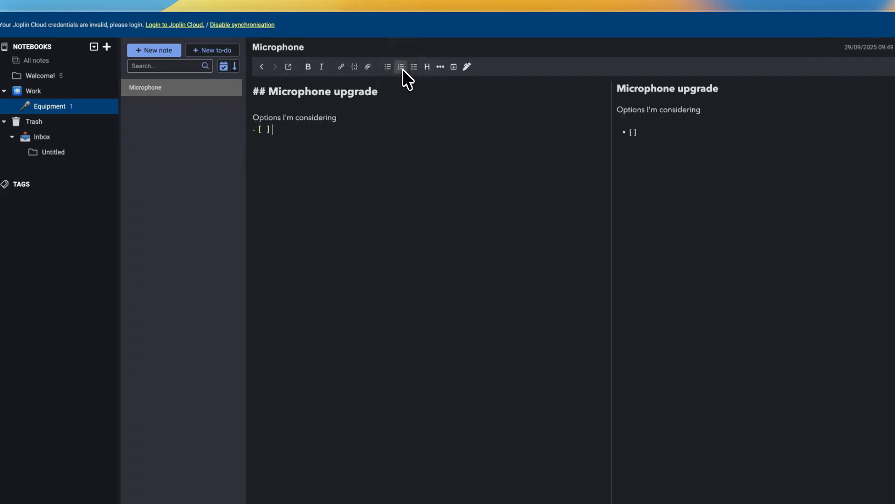
- Add a numbered list under the options line with the items "Shure sm7b", "HyperX Quadcast" and "Bue yeti"
click(402, 68)
text(Shure sm7b 2. Hype)
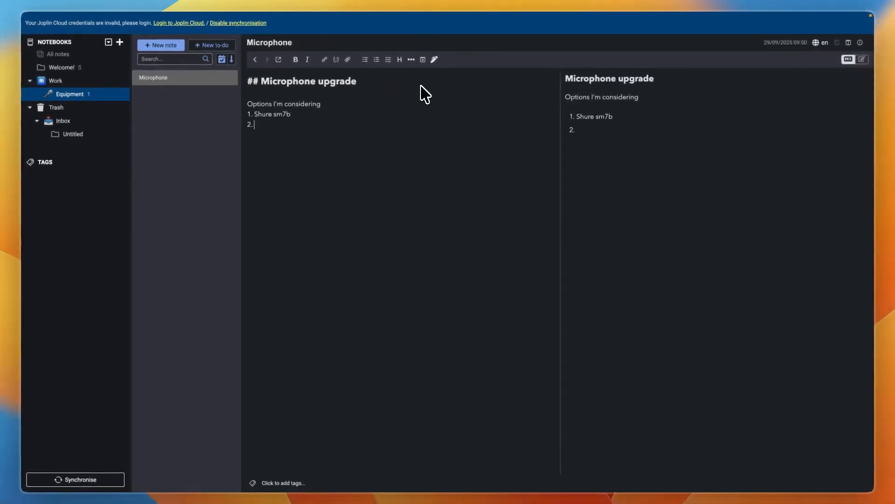
text(rX Quadcast)
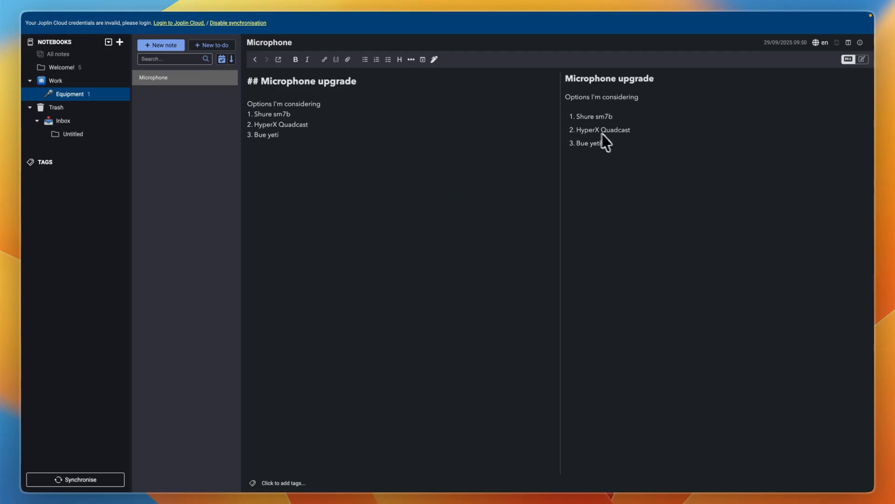
drag(572, 111, 615, 139)
click(629, 156)
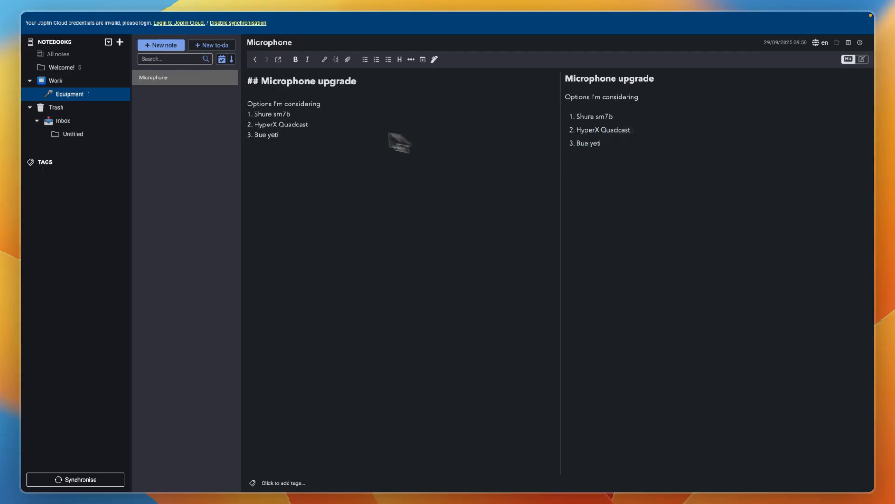
- Make the line "Options I'm considering" bold
triple_click(278, 110)
key(ctrl+b)
click(282, 106)
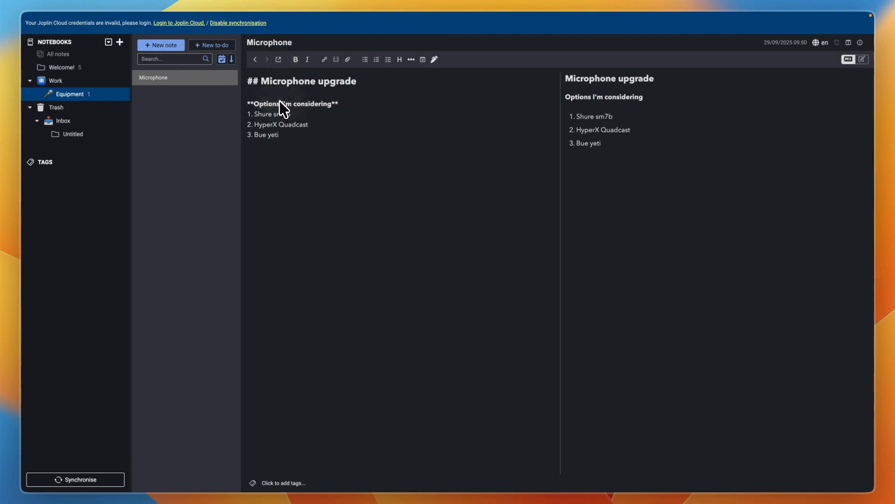
- Remove the bold formatting from "Options I'm considering" and reapply it
drag(254, 104, 332, 103)
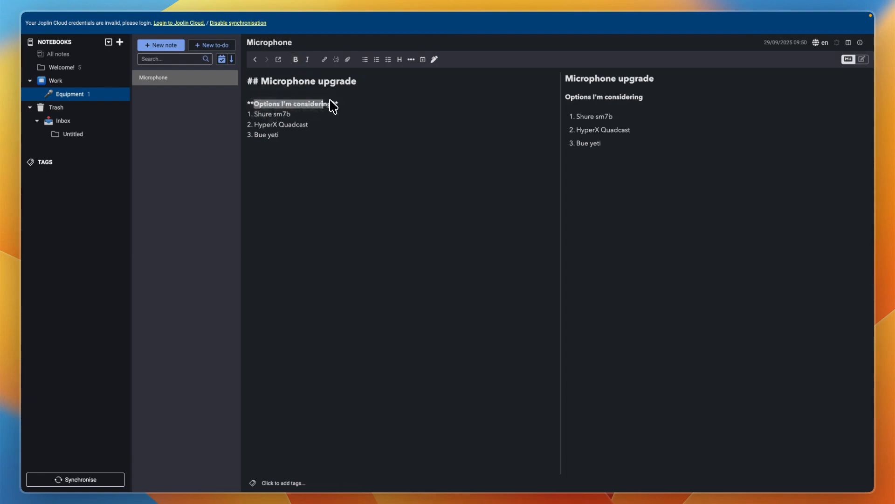
click(296, 60)
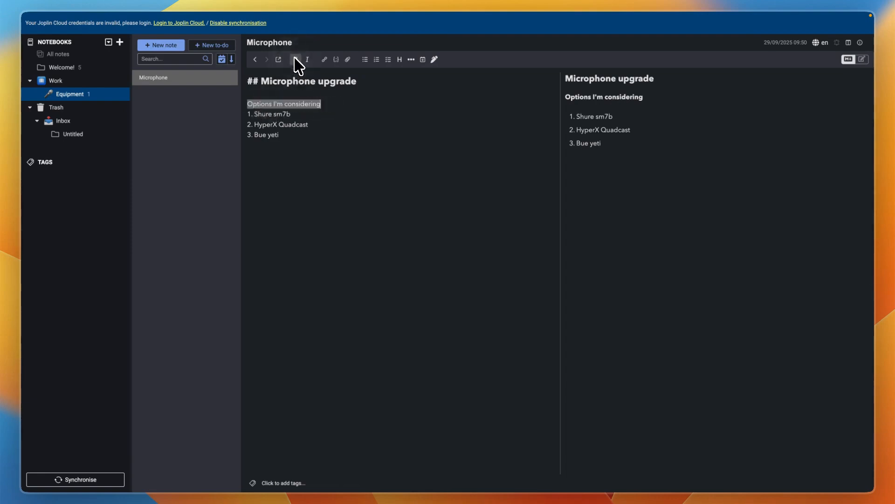
click(295, 60)
click(331, 162)
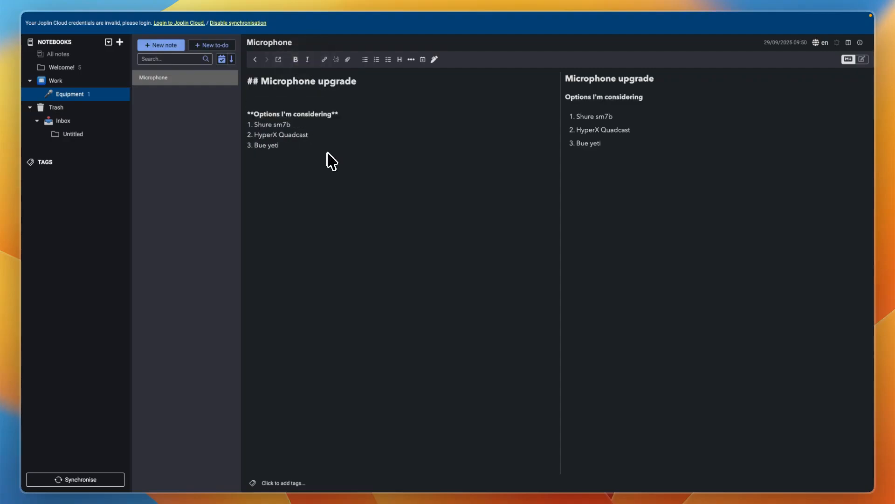
click(326, 133)
click(283, 125)
click(311, 124)
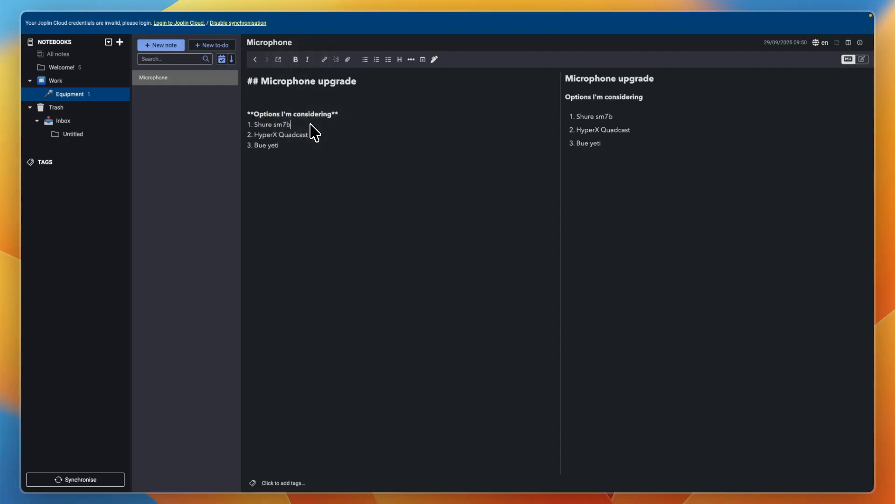
click(324, 60)
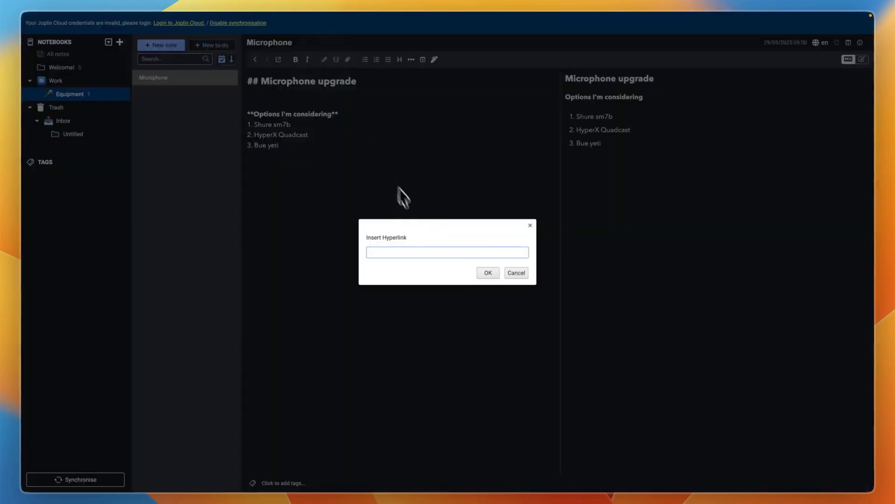
key(Escape)
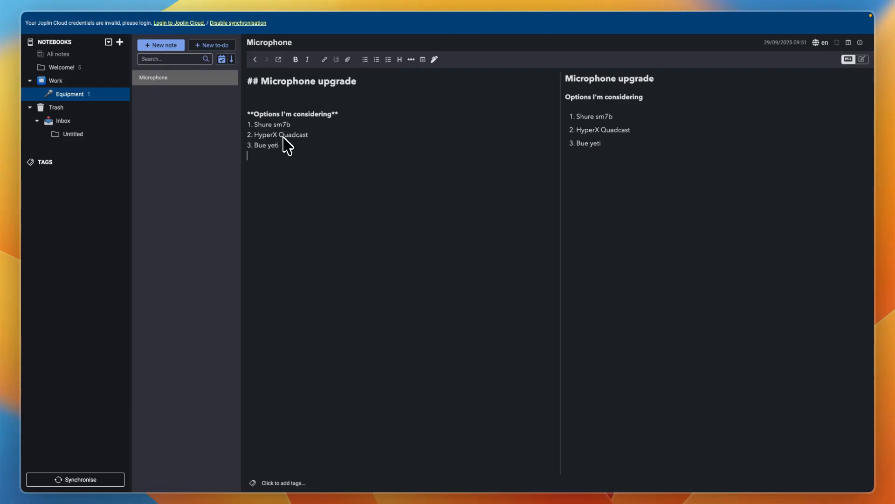
- Turn the list item "Shure sm7b" into a hyperlink to the copied Amazon product page
drag(254, 125, 294, 131)
click(324, 59)
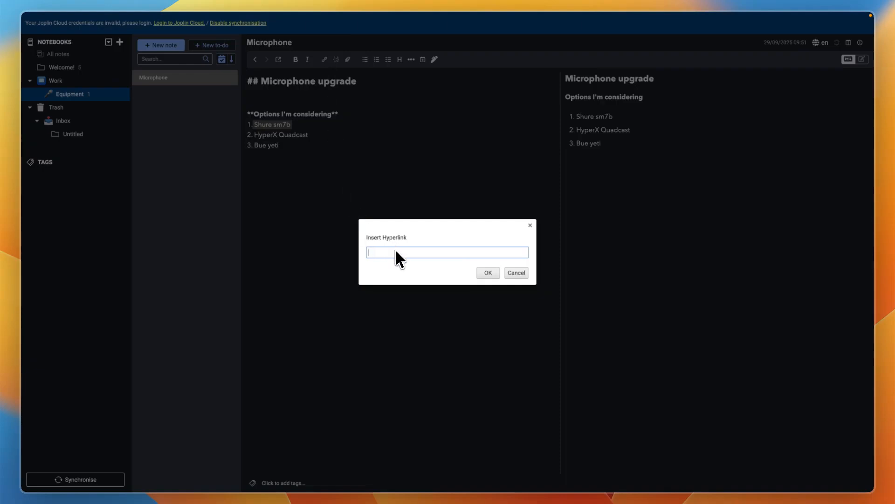
key(super+v)
click(488, 274)
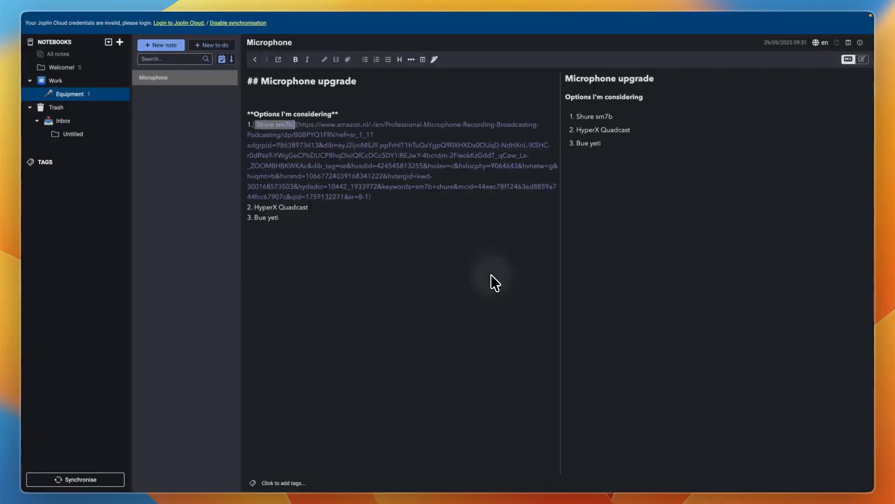
click(413, 254)
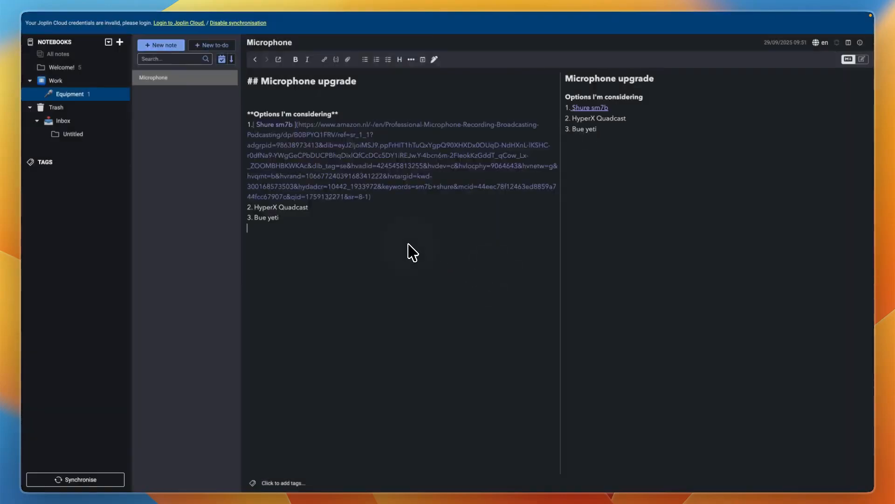
- Test the "Shure sm7b" link in the rendered note preview
right_click(596, 110)
click(613, 154)
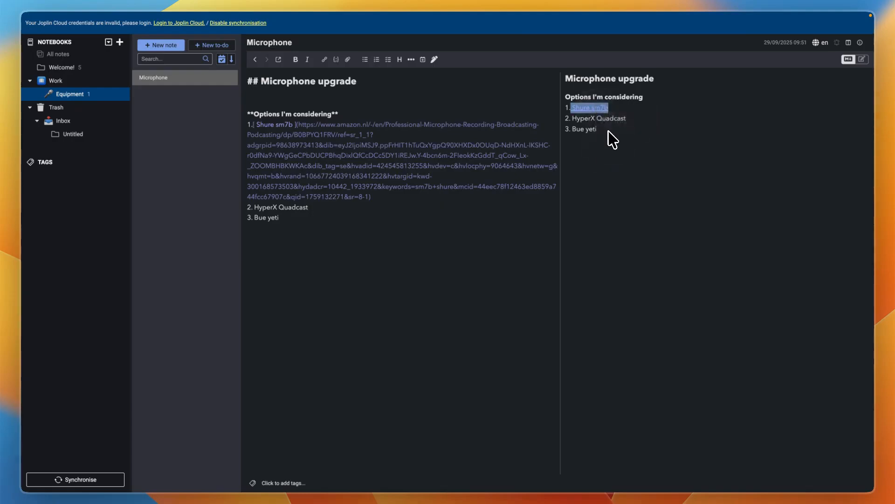
click(604, 122)
click(594, 110)
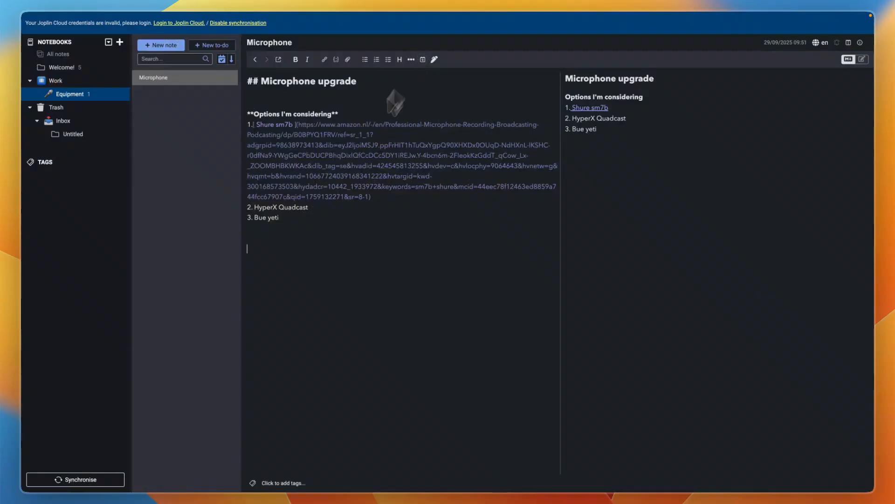
- Insert the current date and time below the numbered list, and delete it again
click(423, 59)
click(308, 251)
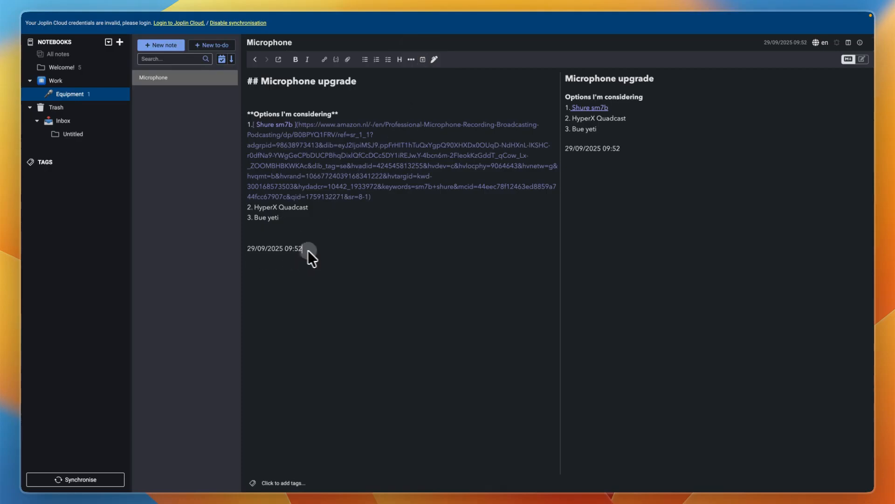
key(BackSpace)
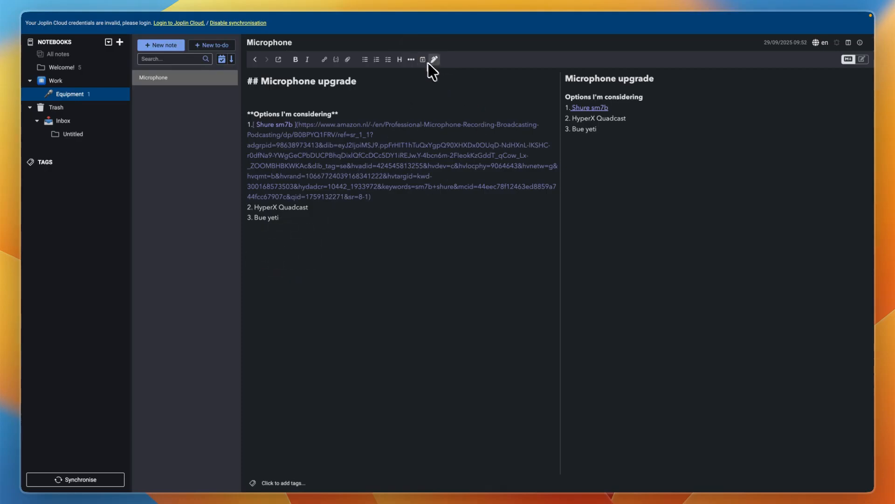
- Sketch a freehand pen stroke in a new drawing, and exit while discarding the changes
click(434, 59)
mouse_move(365, 188)
mouse_down()
mouse_move(305, 183)
mouse_move(536, 108)
mouse_move(534, 235)
mouse_up()
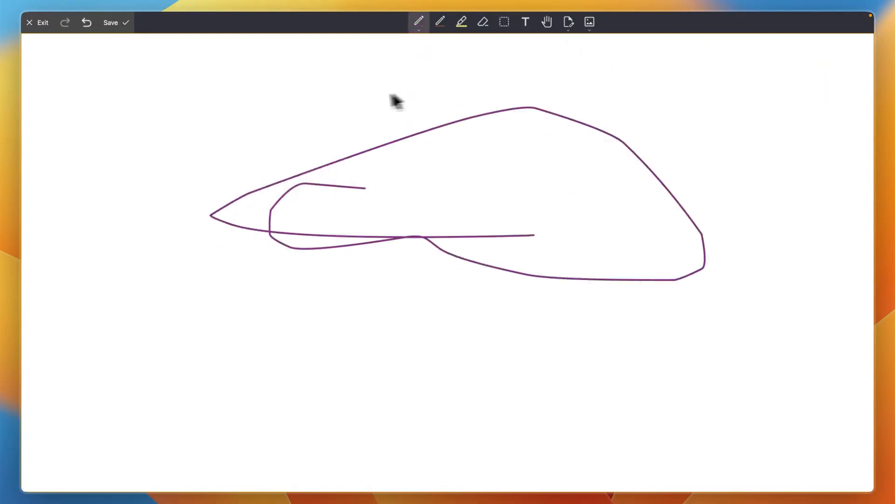
click(52, 27)
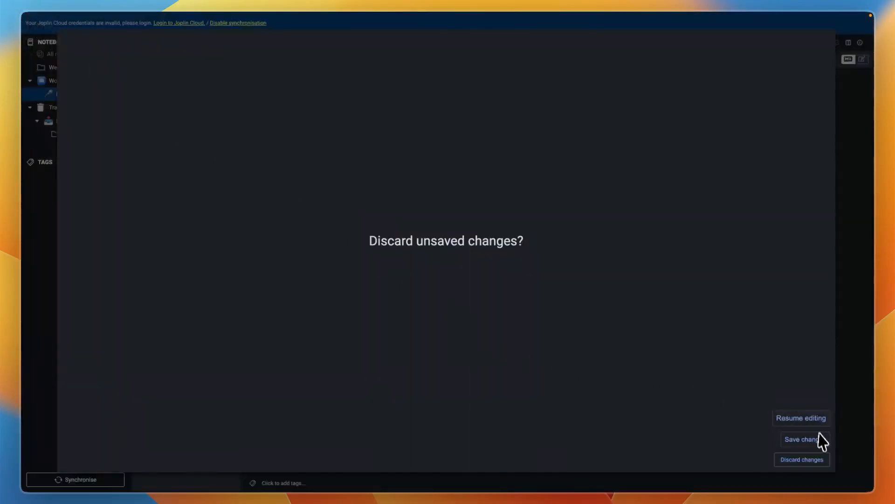
click(802, 460)
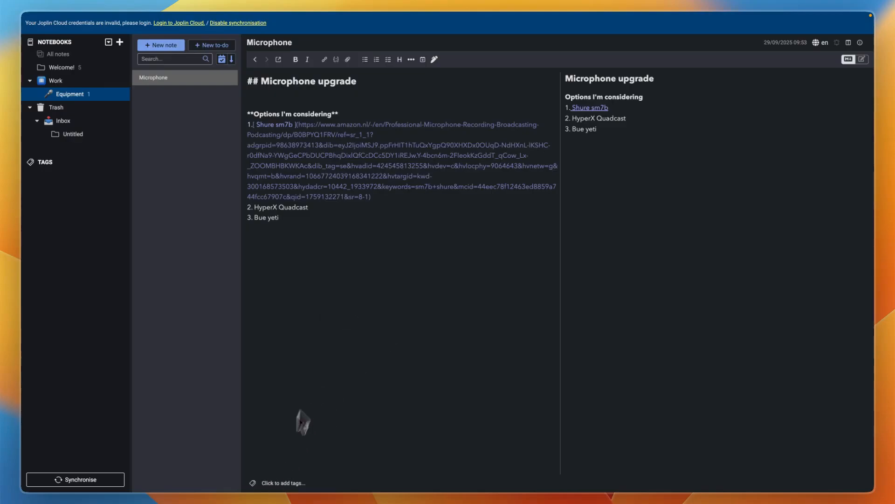
- Add the new tags "Work" and "Microphone" to the Microphone note
click(261, 473)
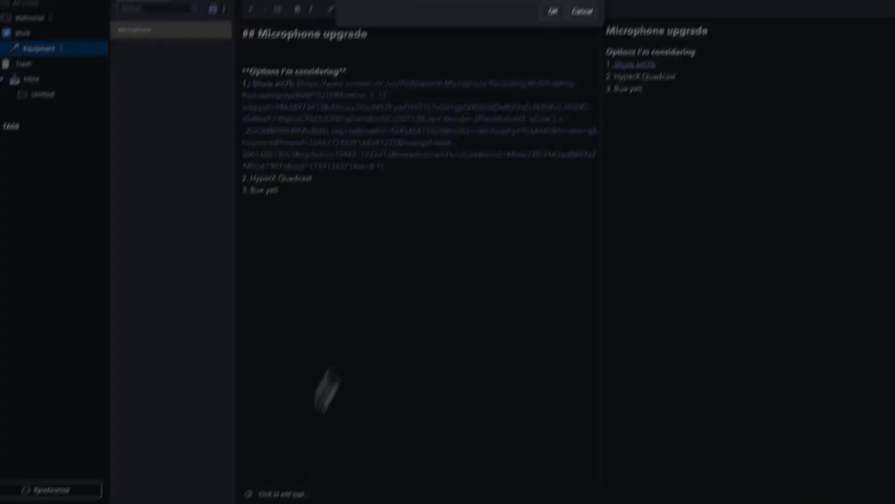
text(Work)
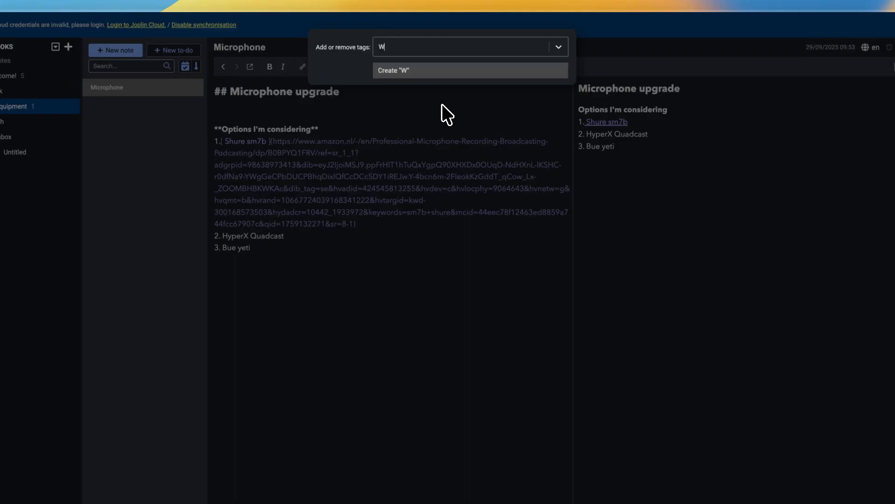
click(471, 65)
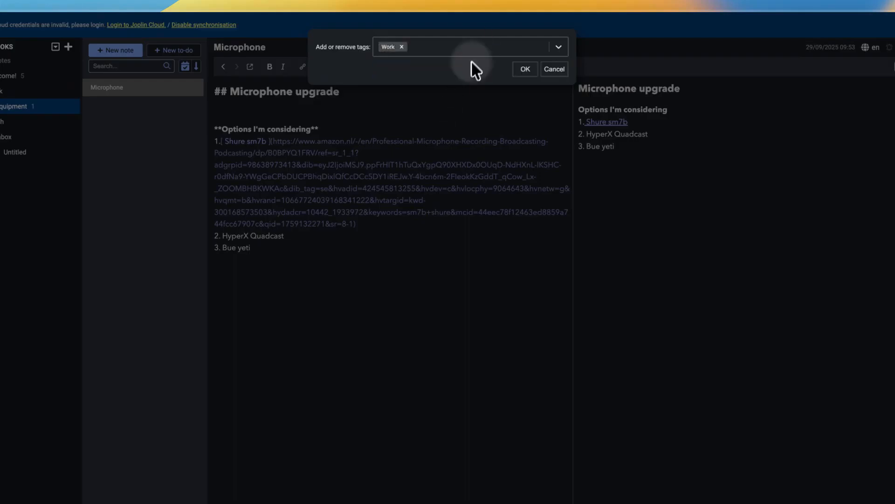
text(Microphone)
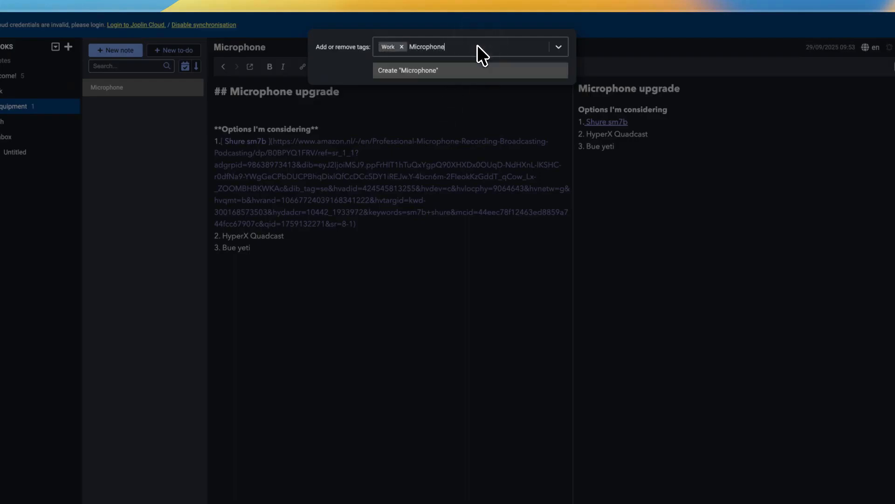
key(Return)
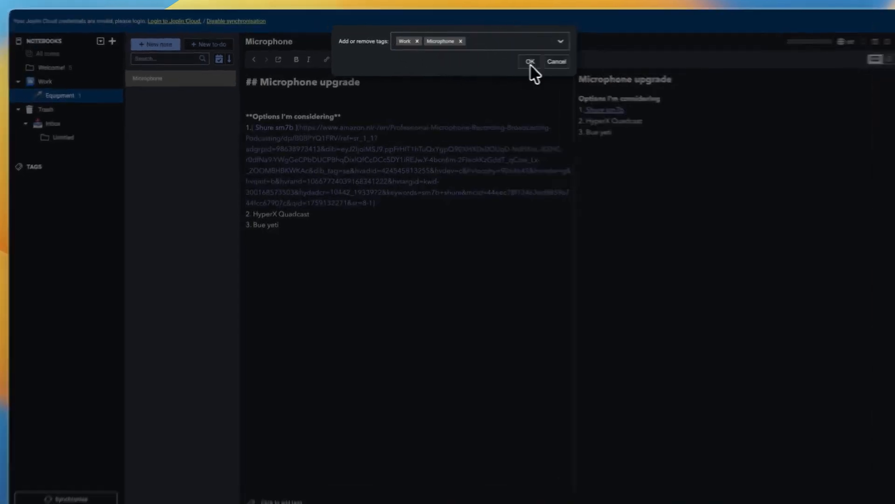
click(518, 61)
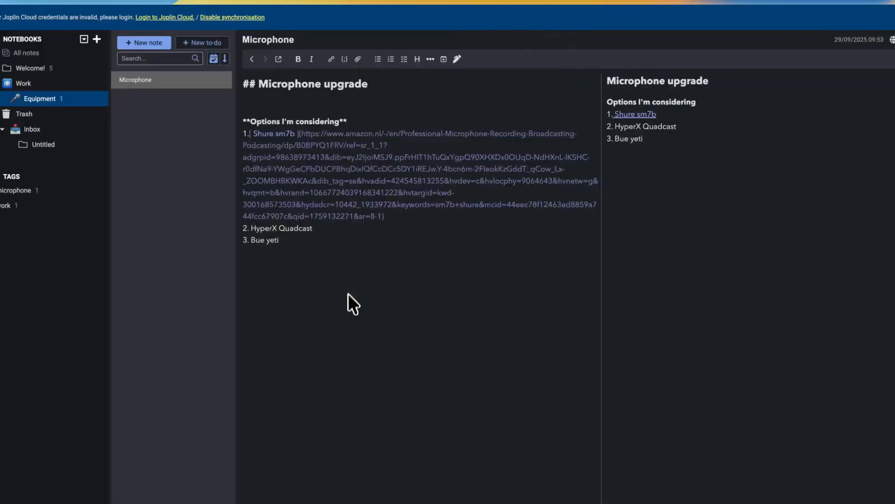
- Create a to-do titled "Buy a microphone" with the text "Buy Shure sm7b and set it up"
click(198, 43)
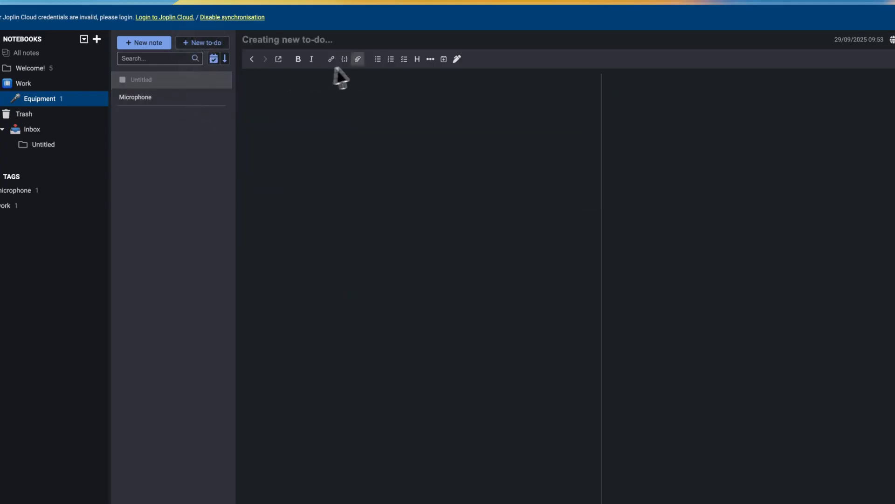
text(Buy a microph)
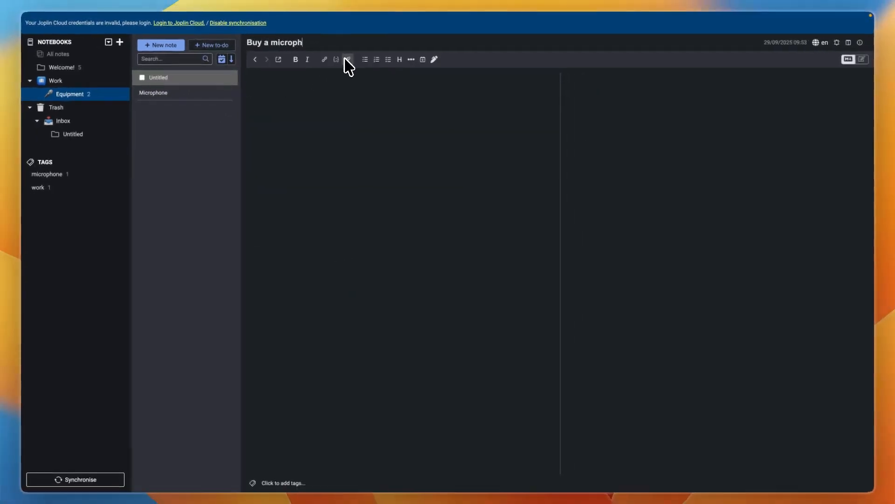
text(one)
key(Return)
text(Buy Shure sm7b and set it up)
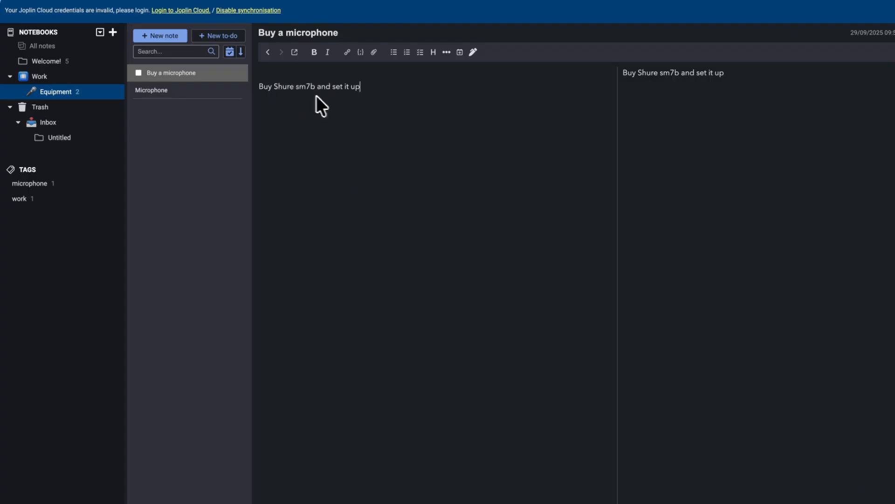
- Assign the existing "microphone" tag to the "Buy a microphone" to-do
click(170, 92)
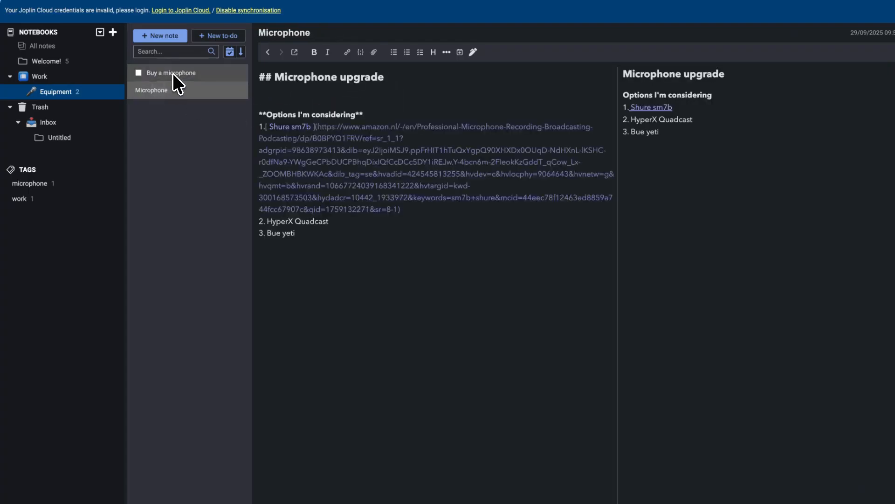
click(181, 75)
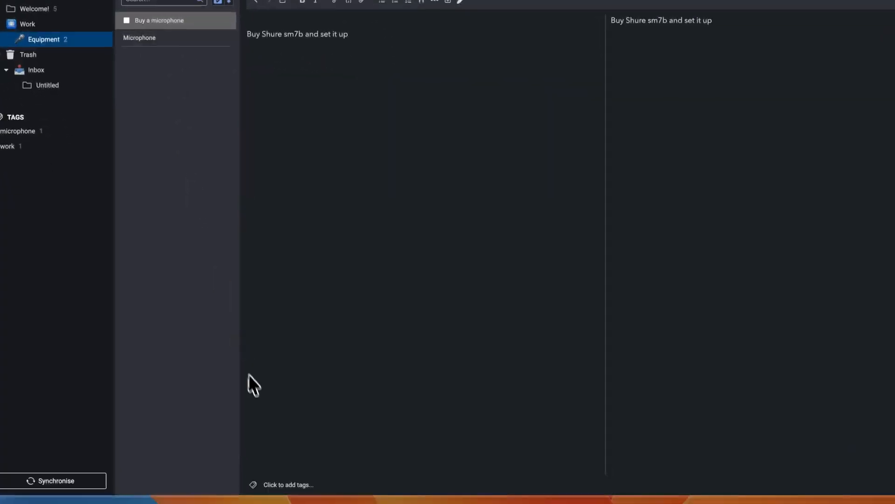
click(275, 481)
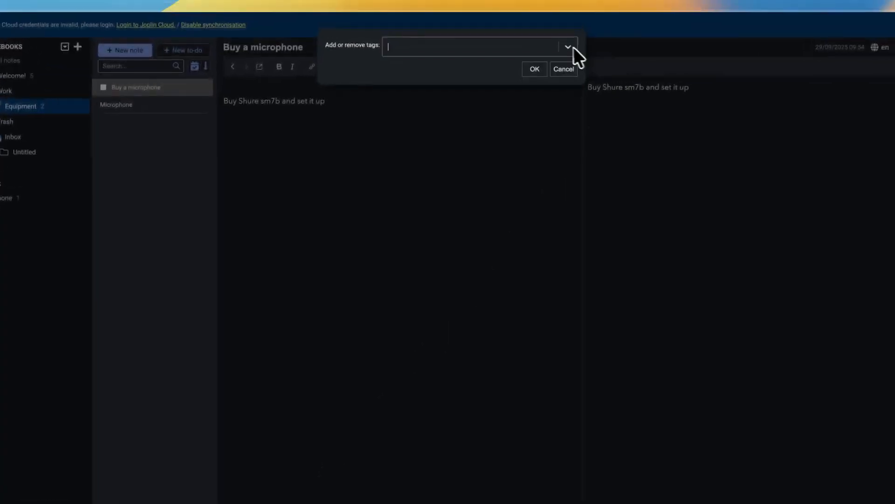
click(568, 47)
click(404, 71)
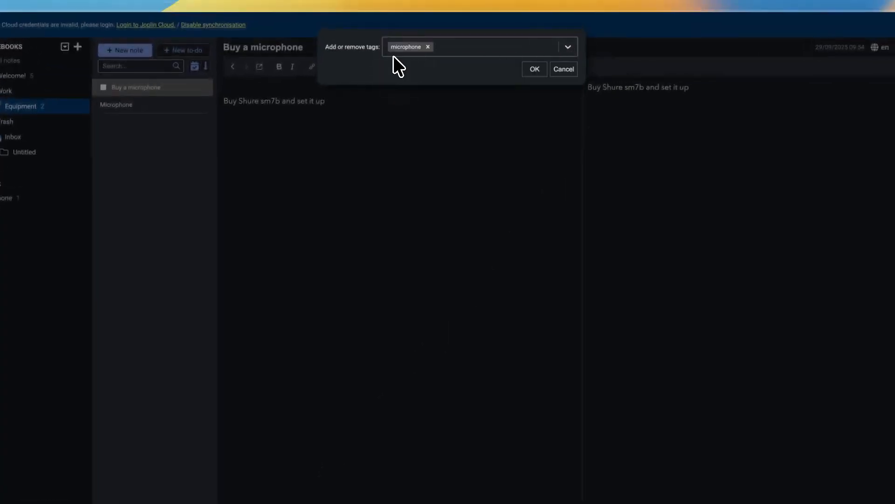
click(535, 69)
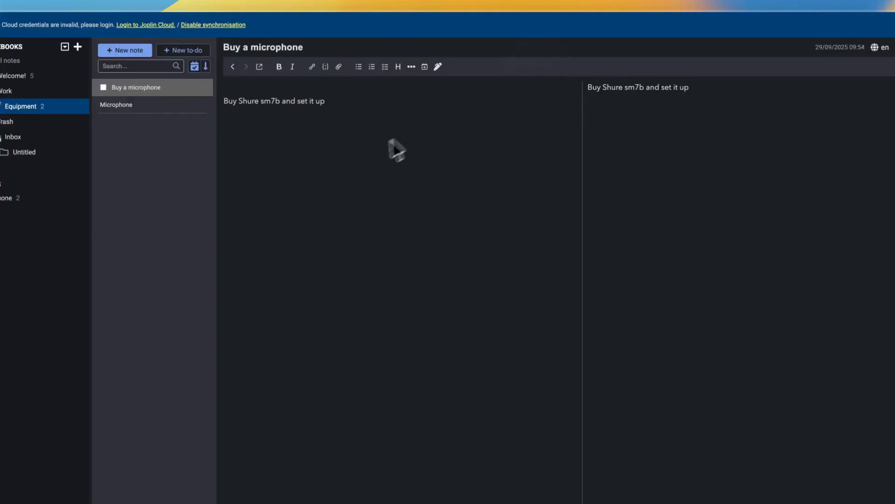
- List the notes tagged "microphone" and view the Microphone note among them
click(58, 184)
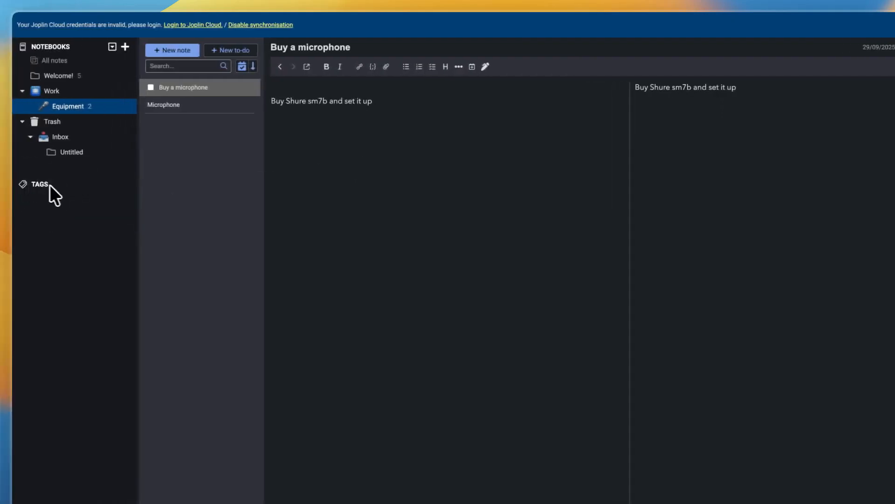
click(38, 185)
click(44, 198)
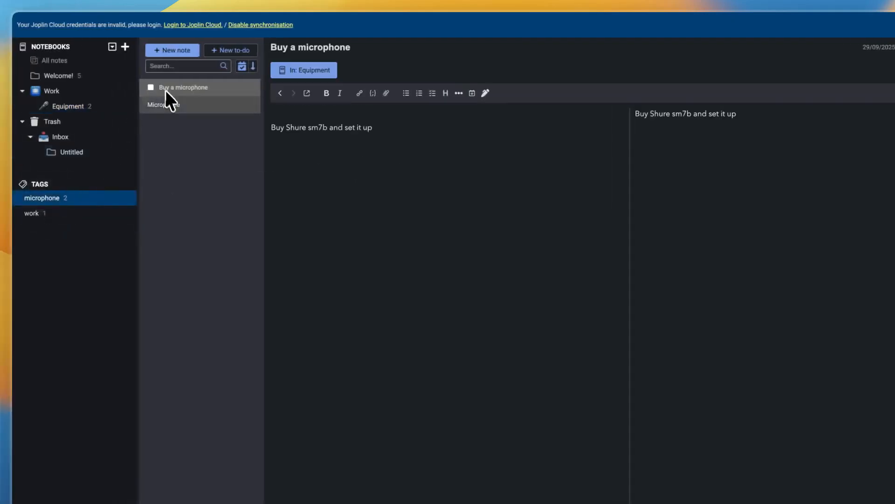
click(177, 105)
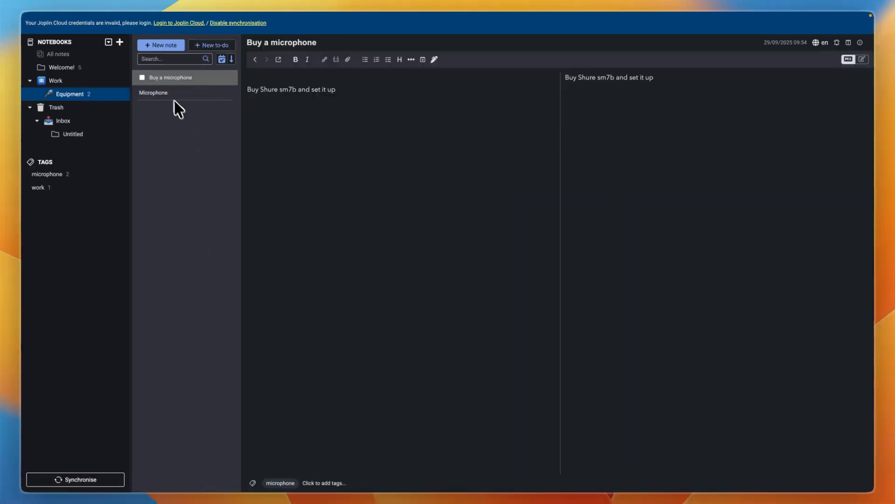
- Insert a Markdown link to the Microphone note below the text of the "Buy a microphone" to-do, and follow it
click(188, 104)
click(188, 90)
click(160, 93)
right_click(154, 94)
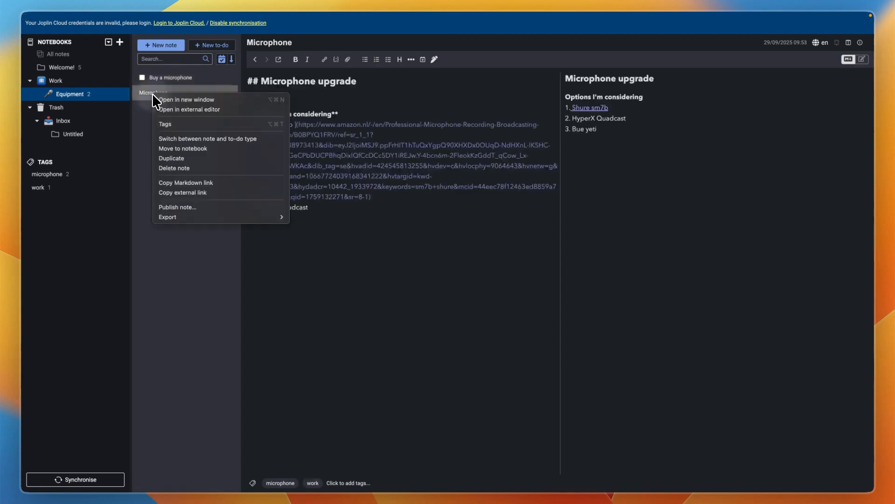
click(195, 183)
click(178, 76)
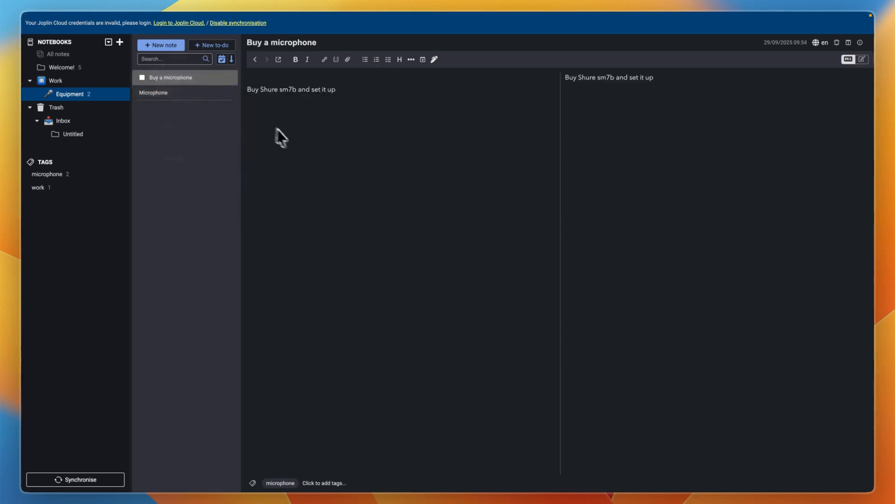
text([Microphone](:/b6f3e0710da2491ca42f1d17bda3490a))
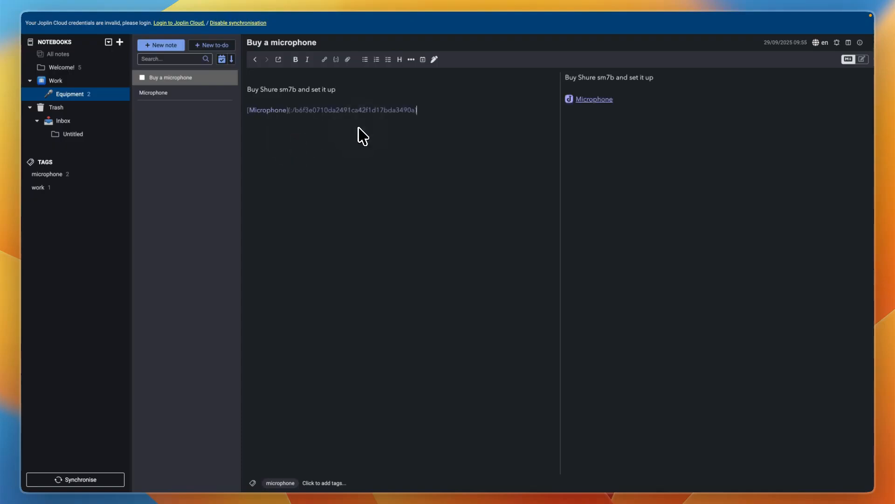
click(590, 100)
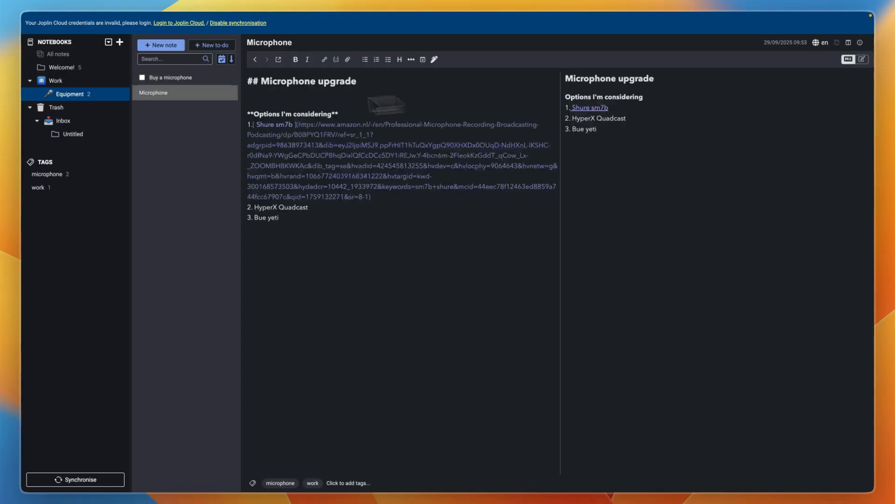
- Insert a Markdown link to the "Buy a microphone" to-do below the list in the Microphone note, and follow it
right_click(190, 75)
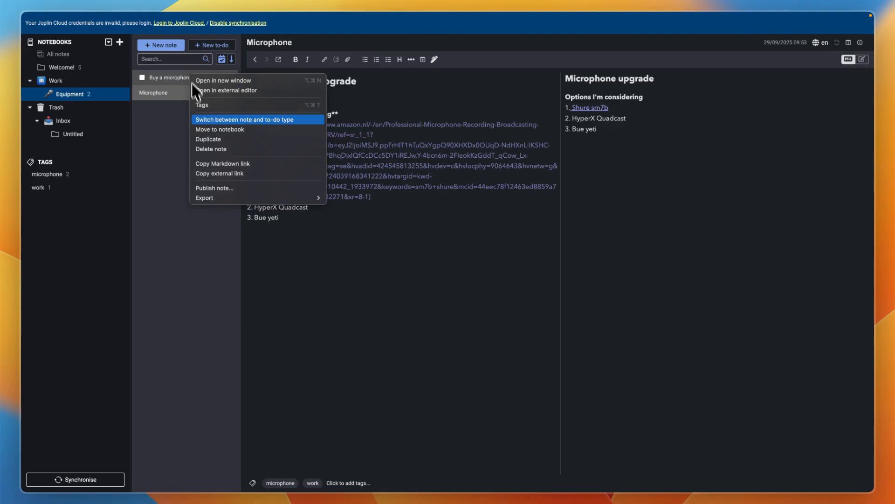
click(213, 163)
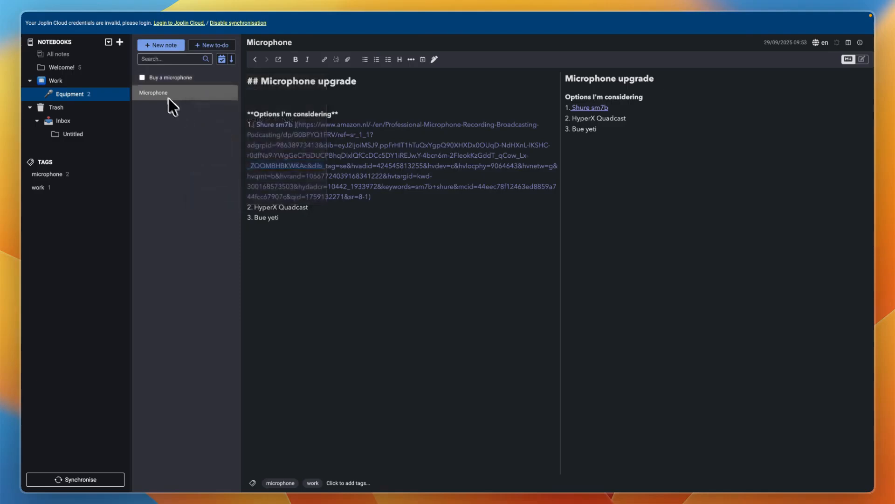
click(286, 235)
key(super+v)
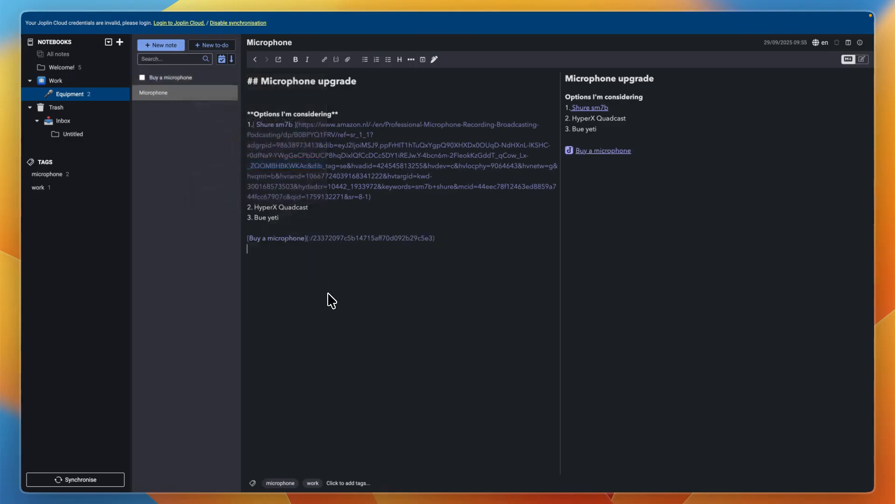
click(602, 152)
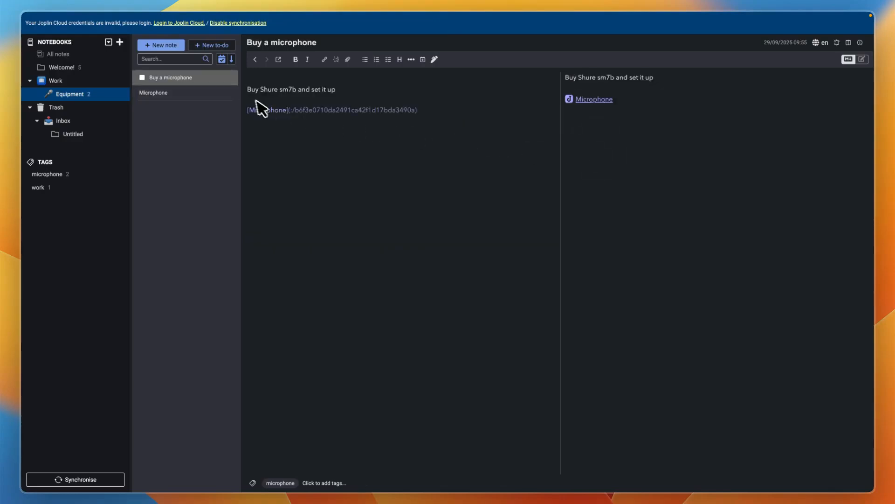
- Mark the "Buy a microphone" to-do as completed and delete it from the Equipment notebook
click(142, 78)
right_click(173, 94)
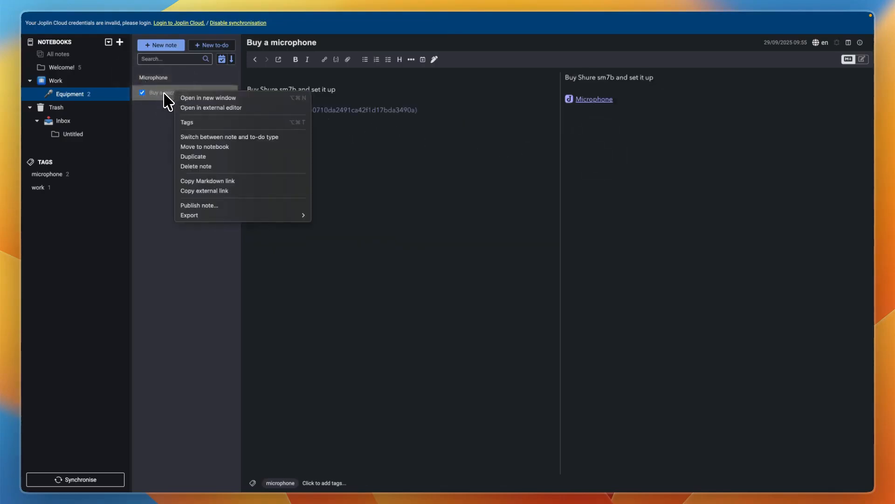
click(197, 166)
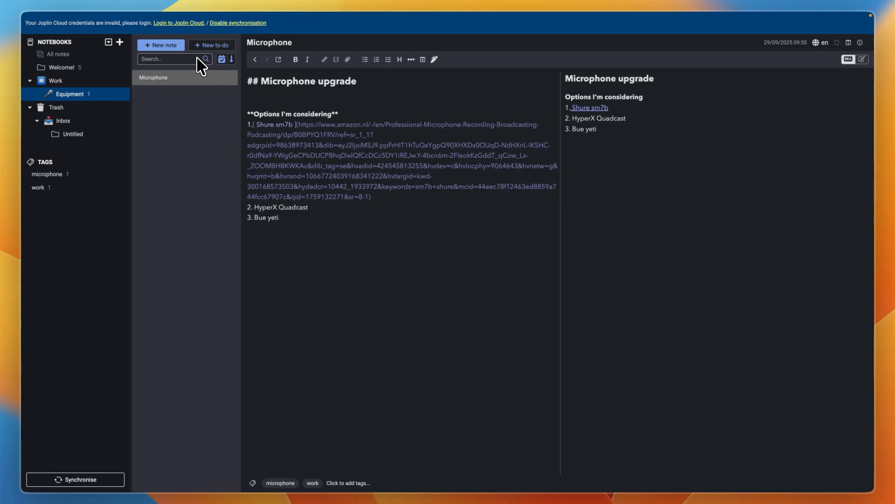
- View the Work and Equipment notebooks, and search all notes for "microp"
click(65, 80)
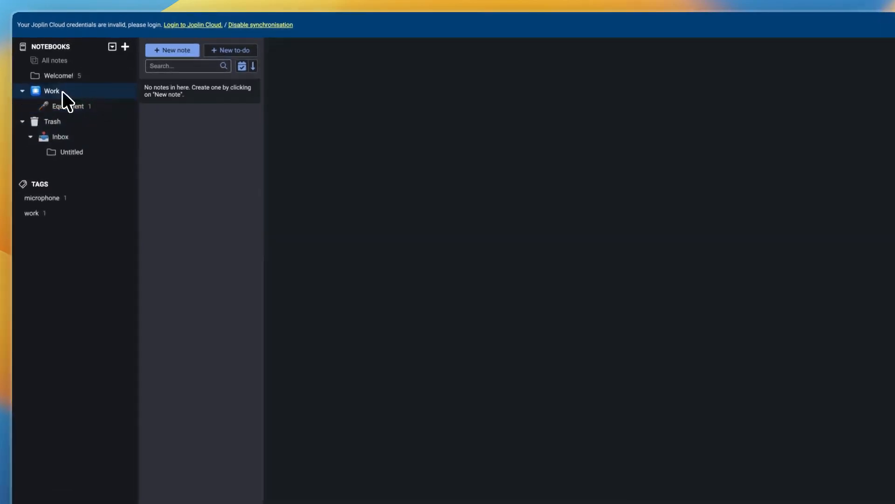
click(55, 105)
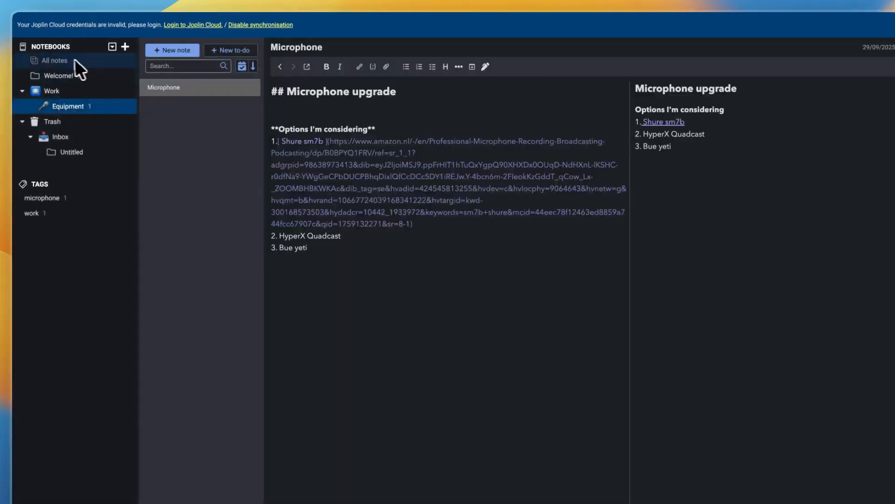
click(65, 60)
click(174, 67)
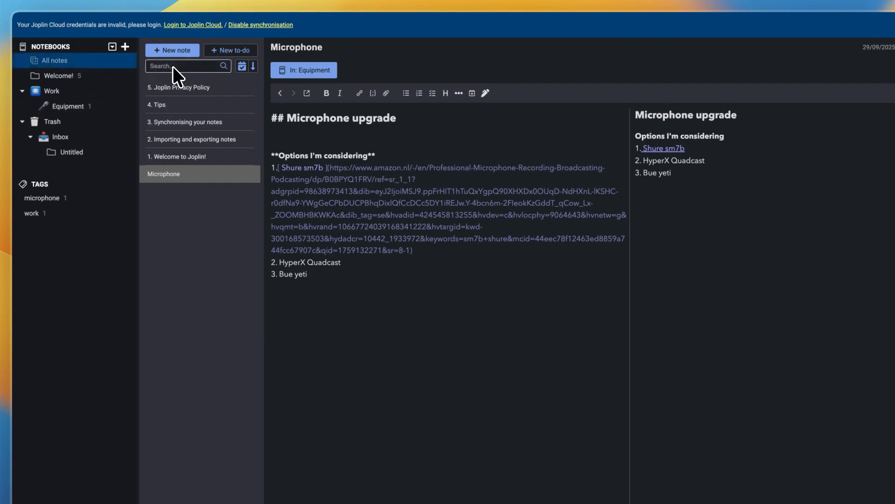
text(micr)
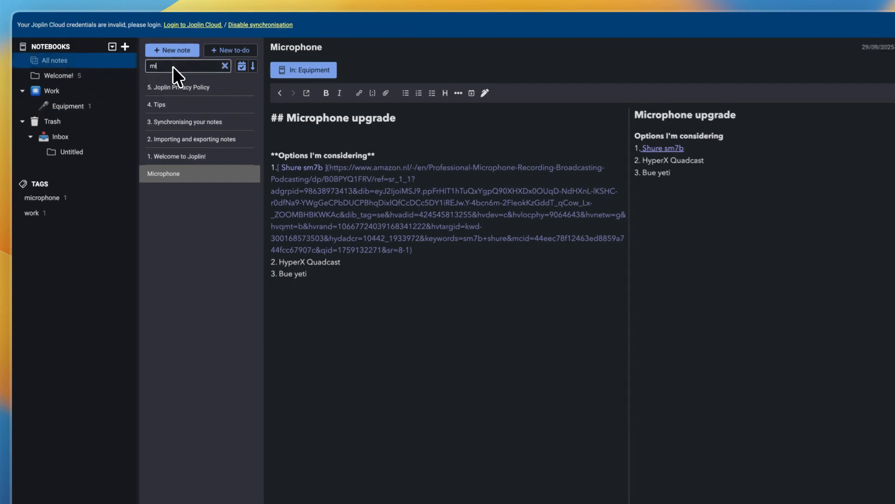
text(op)
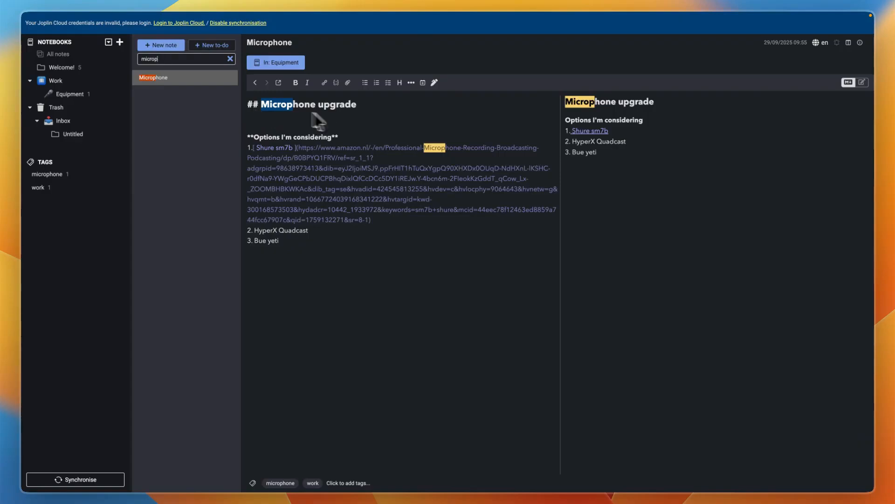
- Search the notes for "shure" instead, and clear the search
double_click(178, 60)
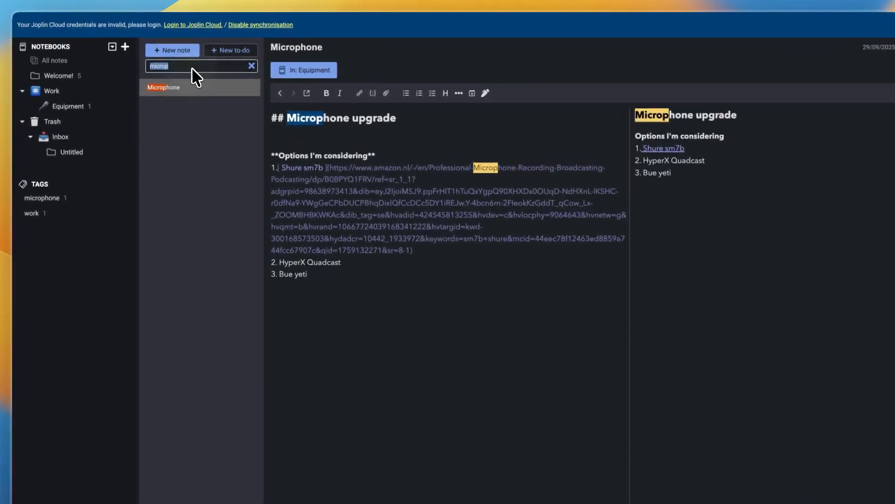
text(shure)
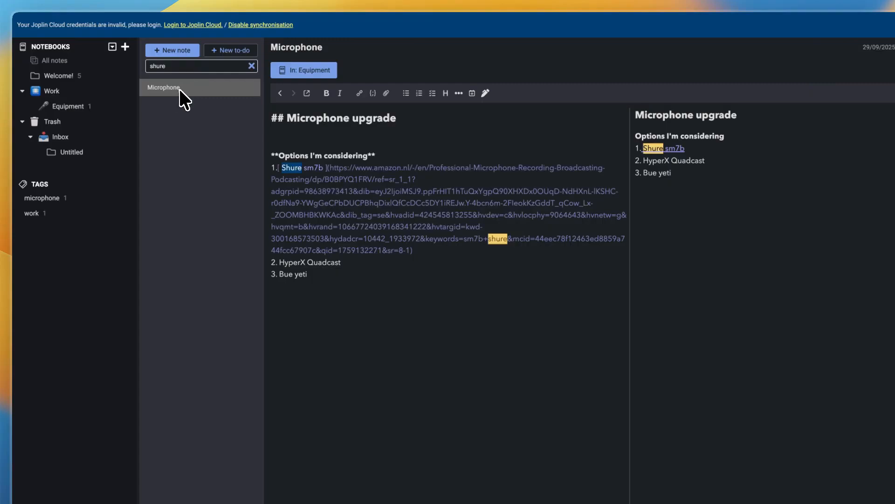
click(251, 66)
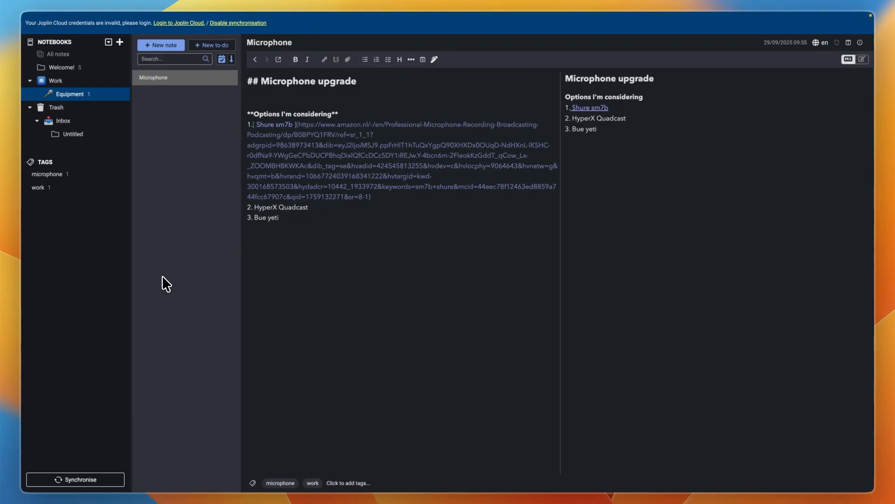
- Start synchronisation, view the Joplin Cloud login page in the browser, and return to the notes without logging in
click(76, 476)
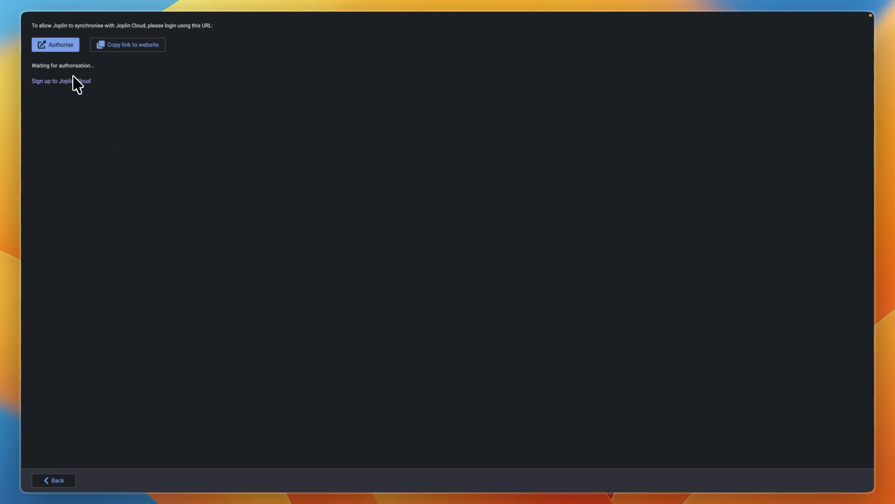
click(41, 47)
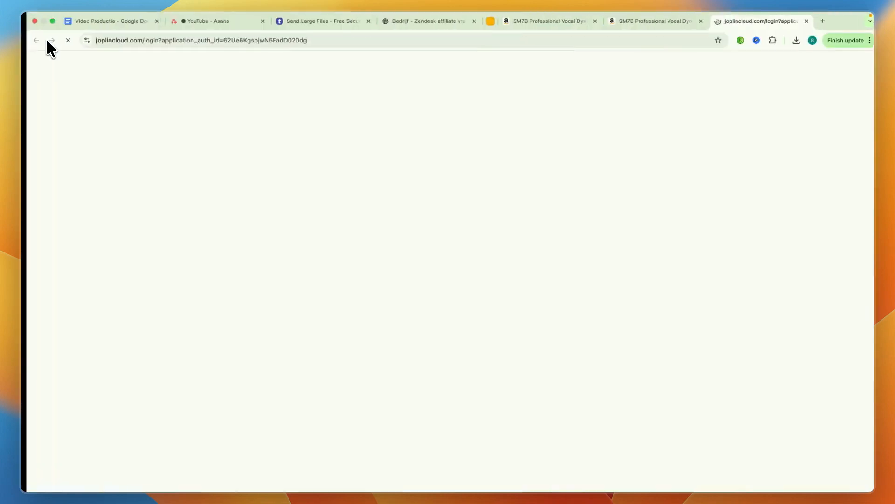
drag(181, 84, 392, 118)
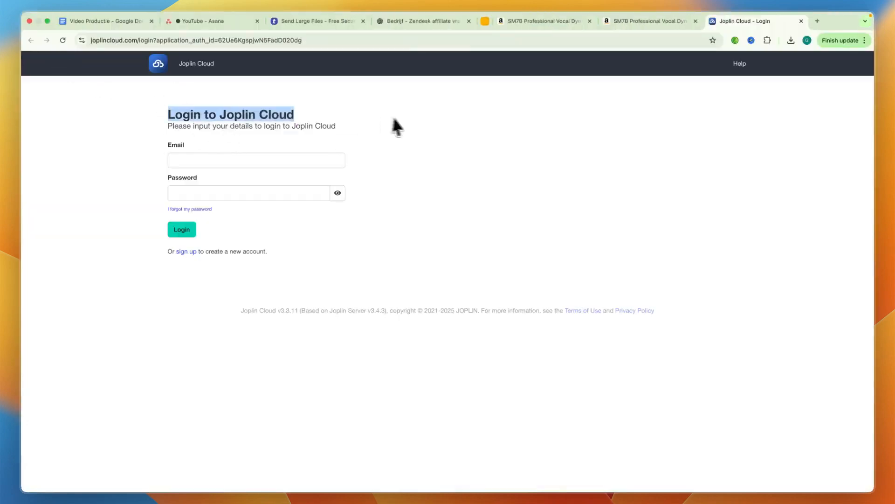
key(ctrl+Left)
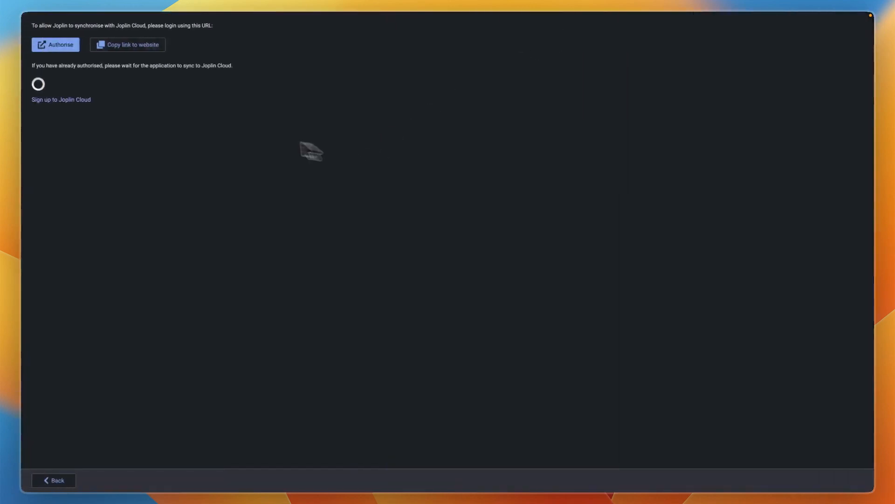
click(66, 485)
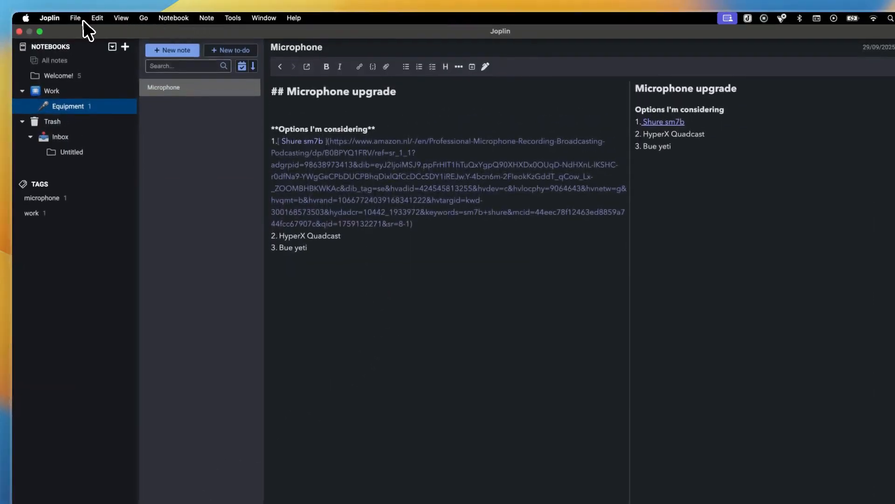
- Enable end-to-end encryption in the settings by entering a master password, and return to the notes
click(59, 18)
click(59, 52)
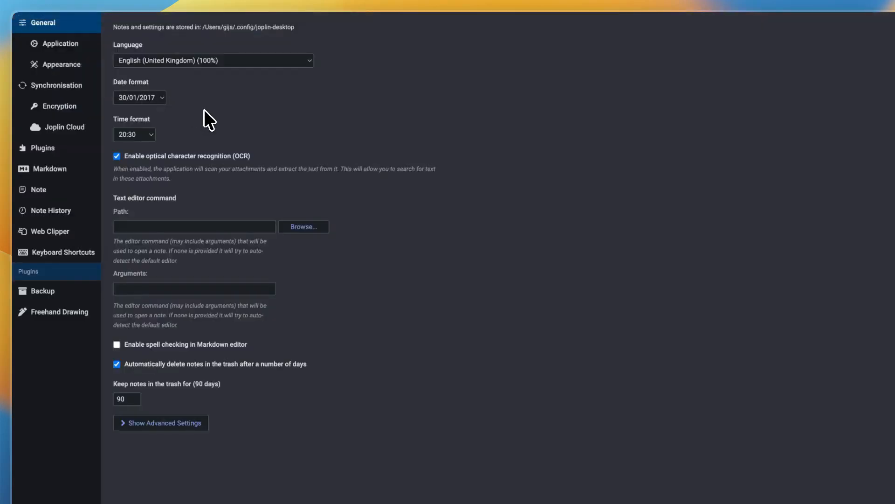
click(65, 108)
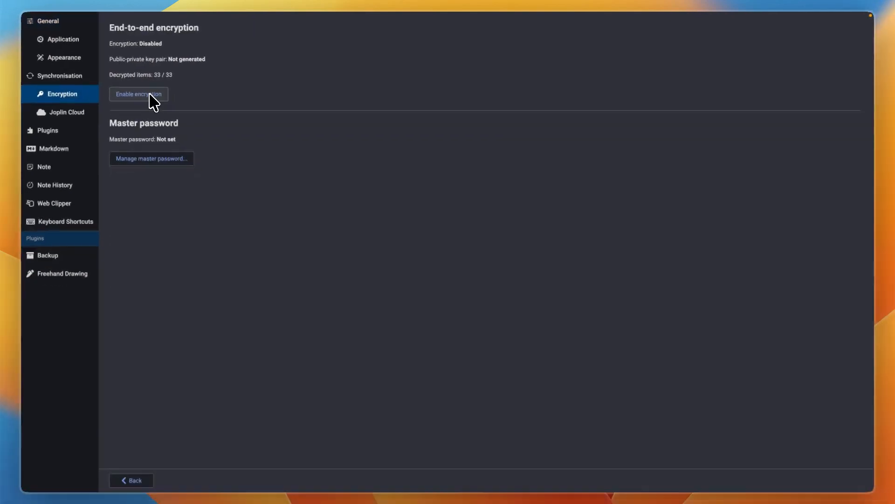
click(150, 95)
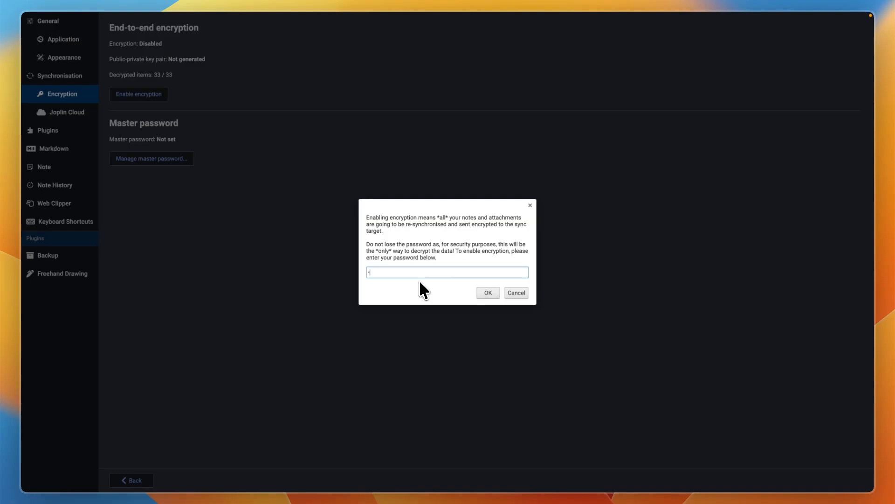
text(******)
click(487, 293)
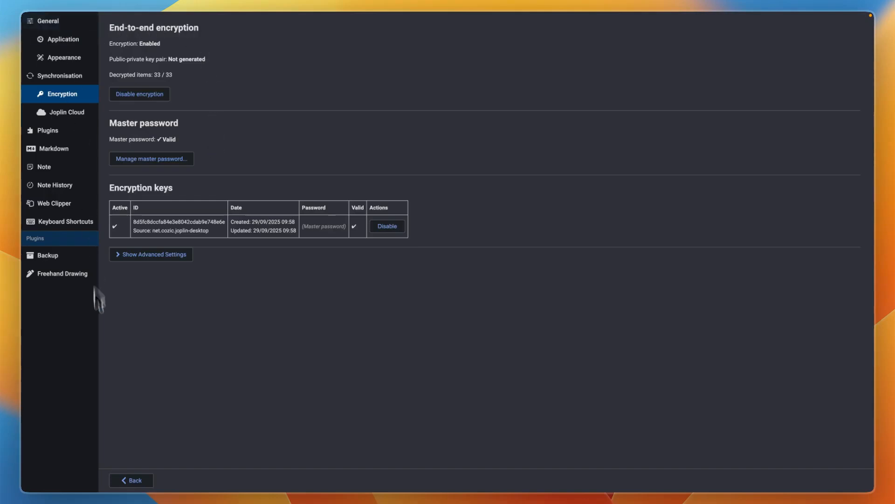
click(142, 485)
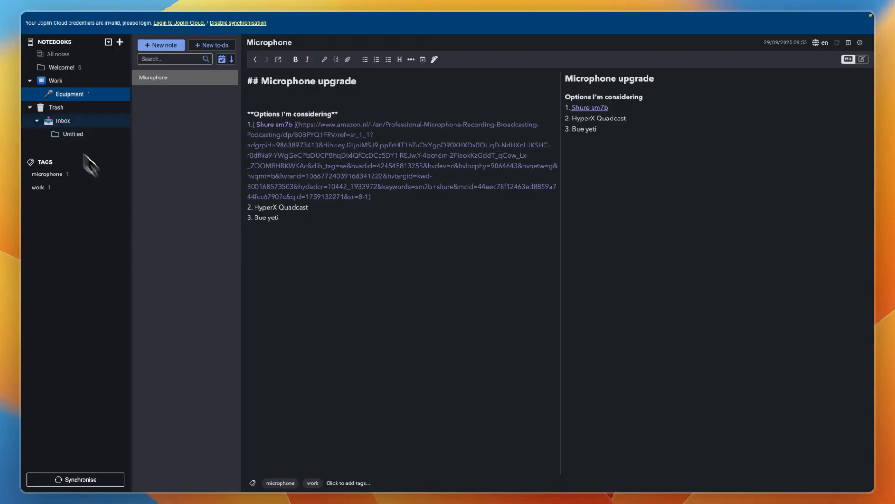
- Convert the Microphone note into a to-do
right_click(180, 82)
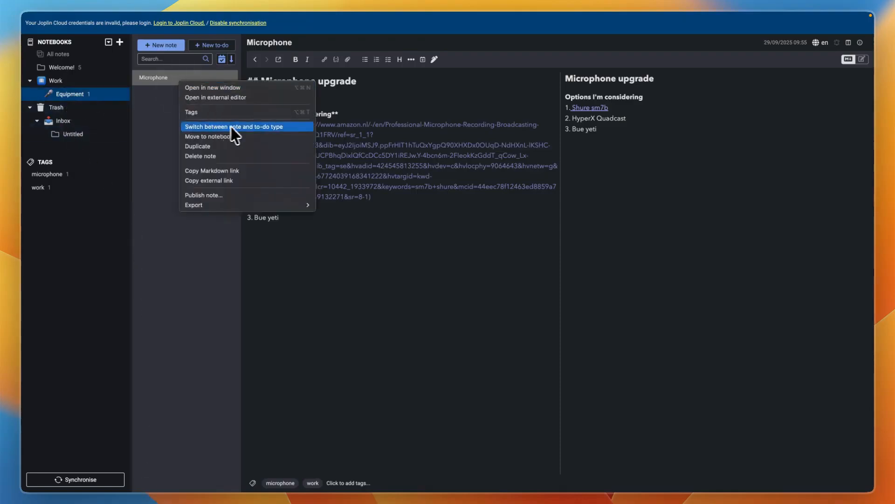
click(267, 130)
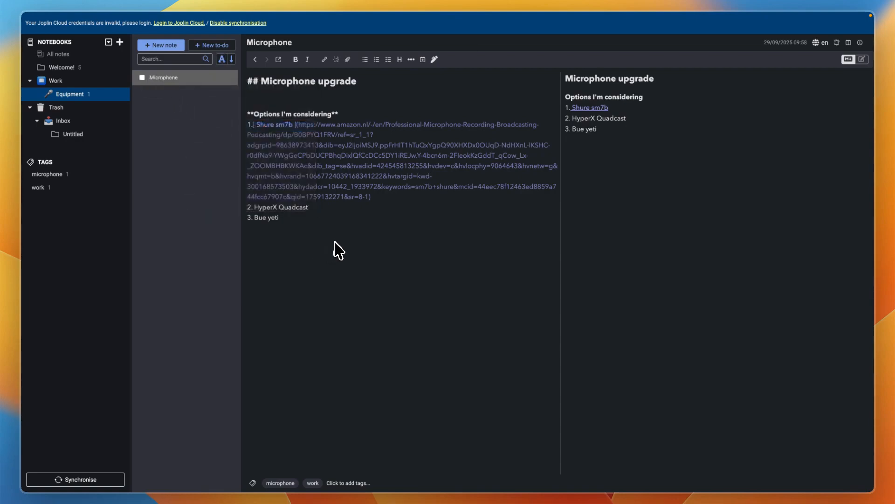
- Enable the Web Clipper service in Joplin's settings
click(54, 16)
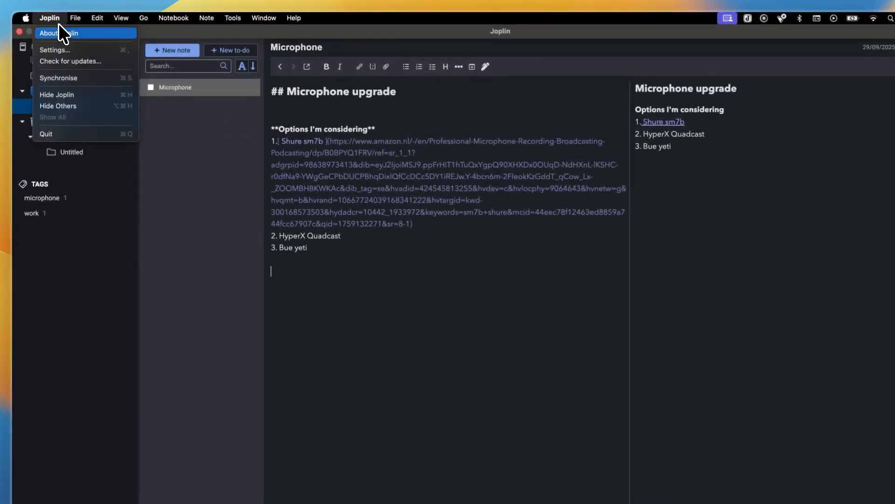
click(55, 50)
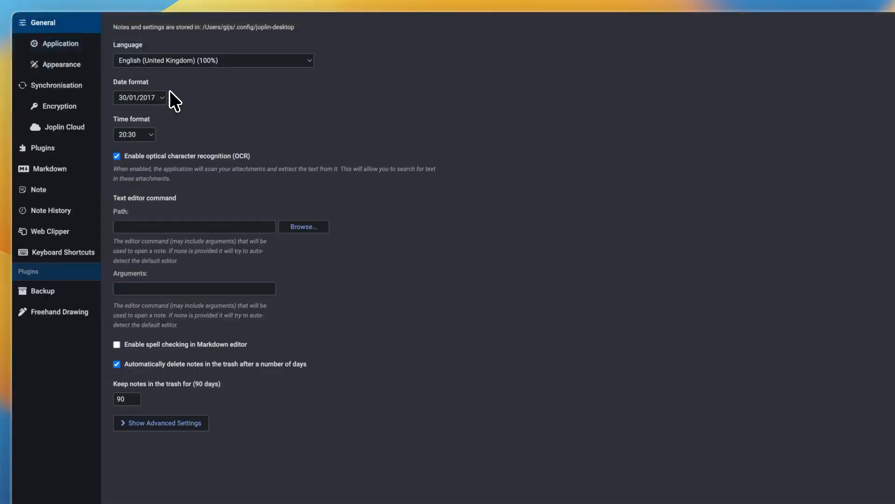
click(44, 230)
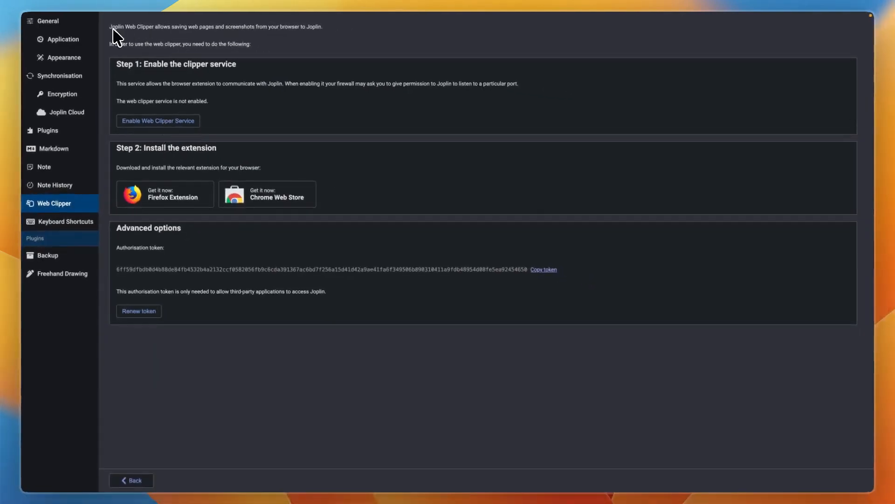
drag(111, 27, 357, 28)
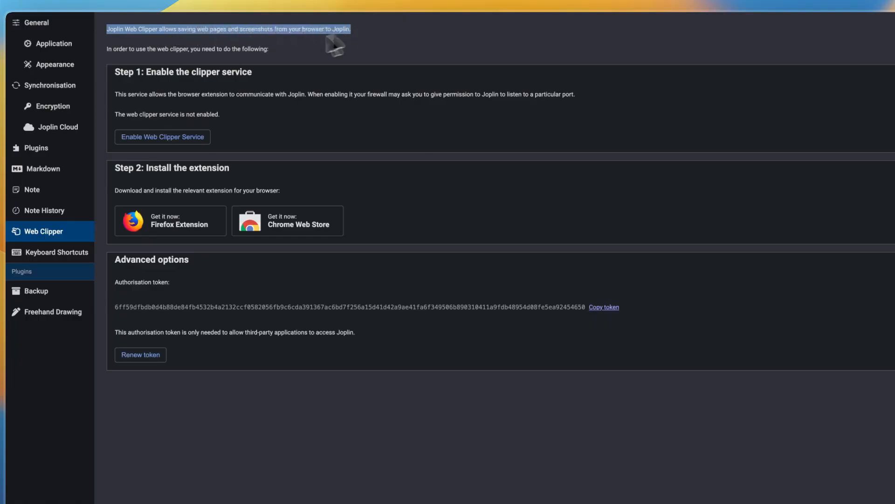
click(106, 50)
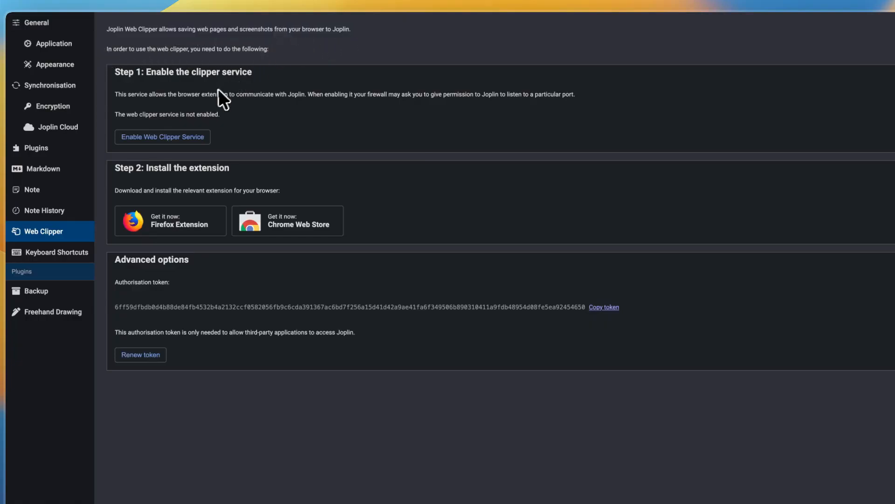
click(159, 137)
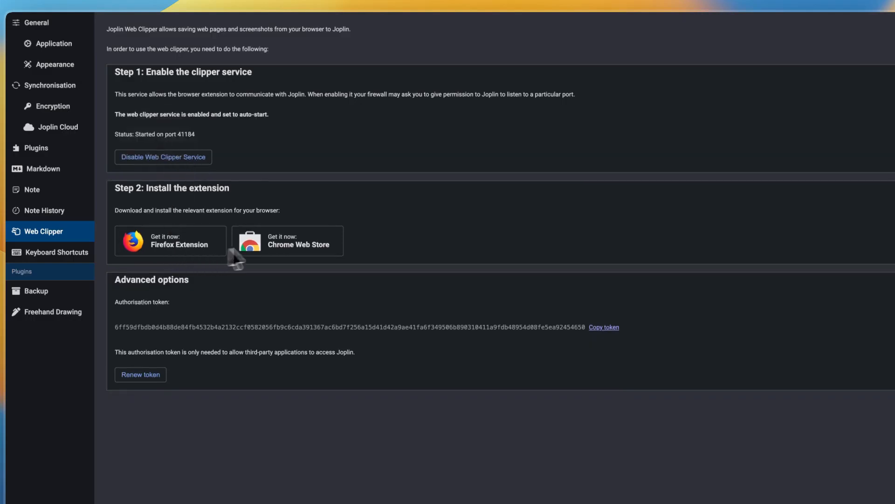
- Add the Joplin Web Clipper extension to Chrome from the Chrome Web Store
click(292, 249)
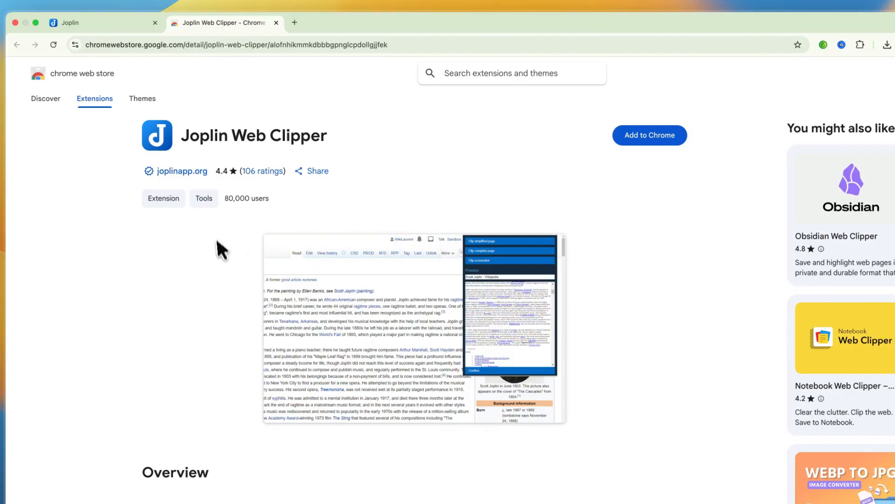
click(650, 138)
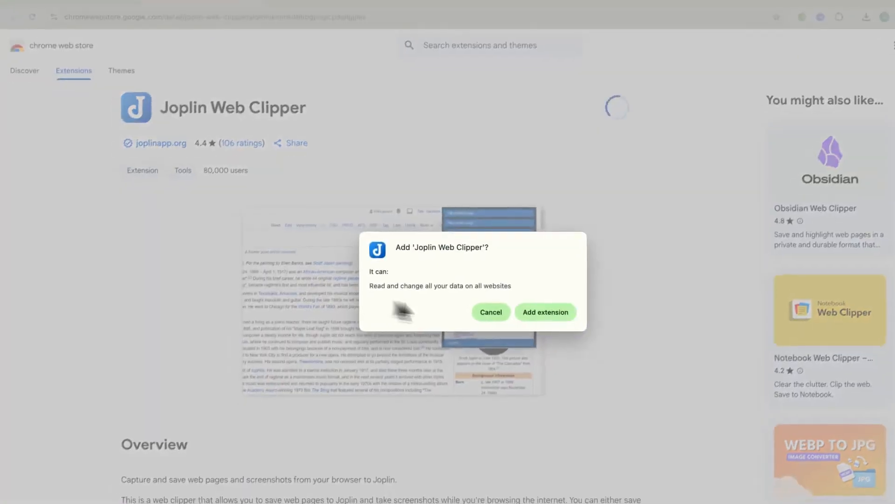
click(546, 312)
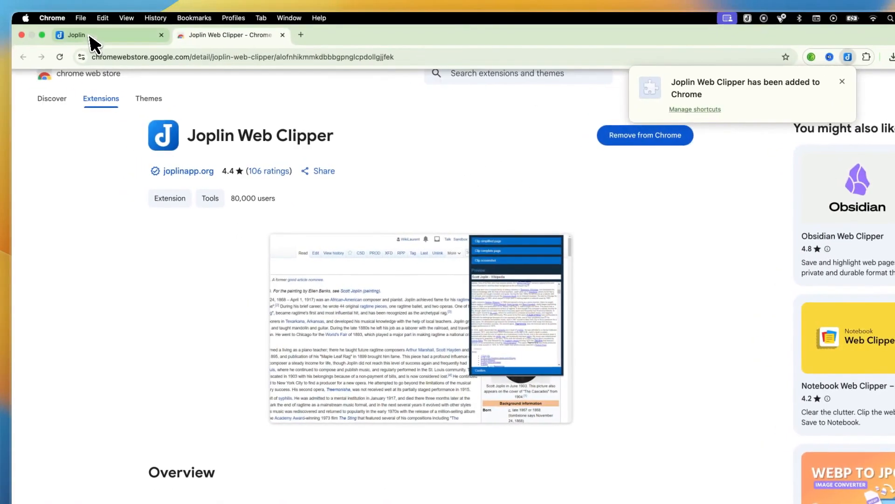
- Launch the Web Clipper extension on the Joplin homepage and grant it authorisation in the Joplin app
click(89, 35)
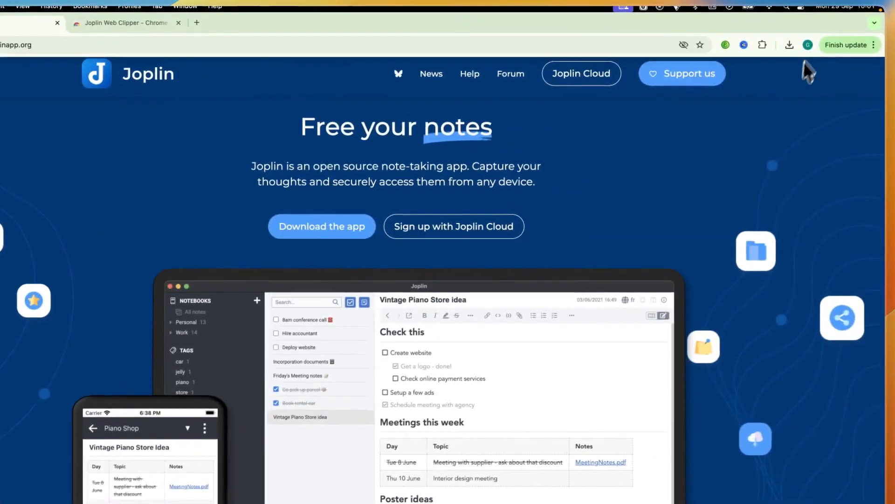
click(775, 45)
click(658, 125)
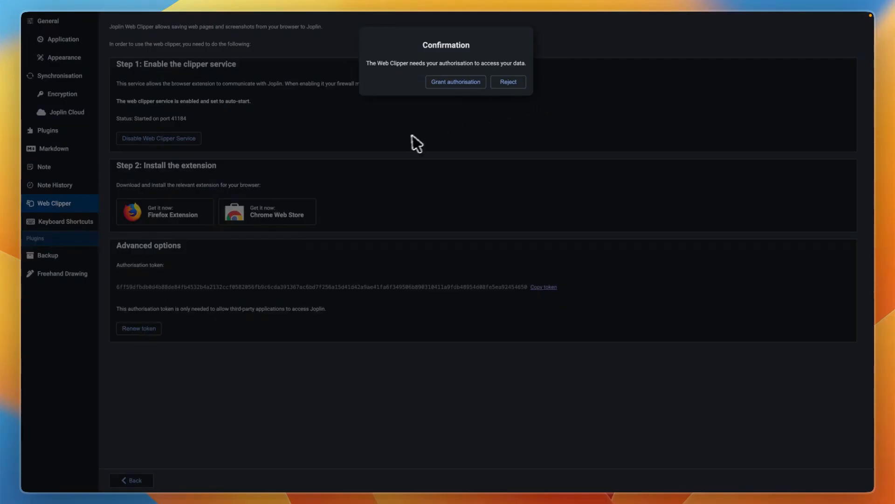
click(451, 85)
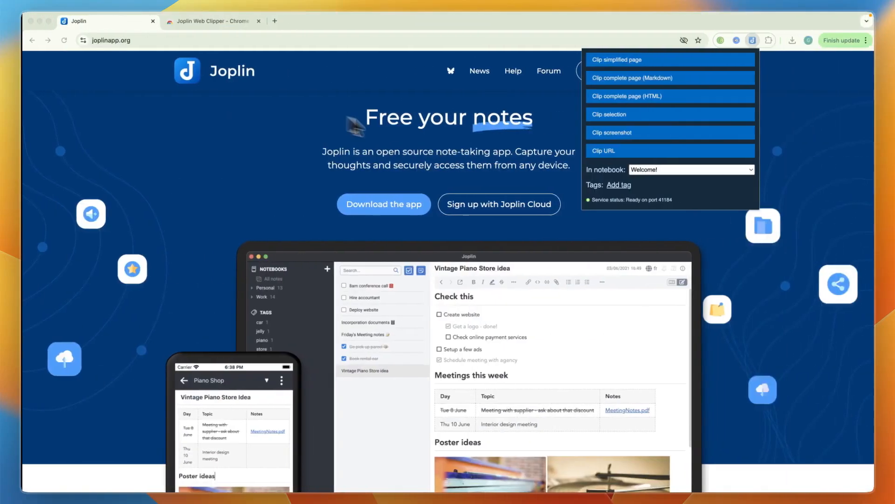
- Clip a screenshot of most of the Joplin homepage into the Welcome! notebook and view it in the Joplin app
click(620, 132)
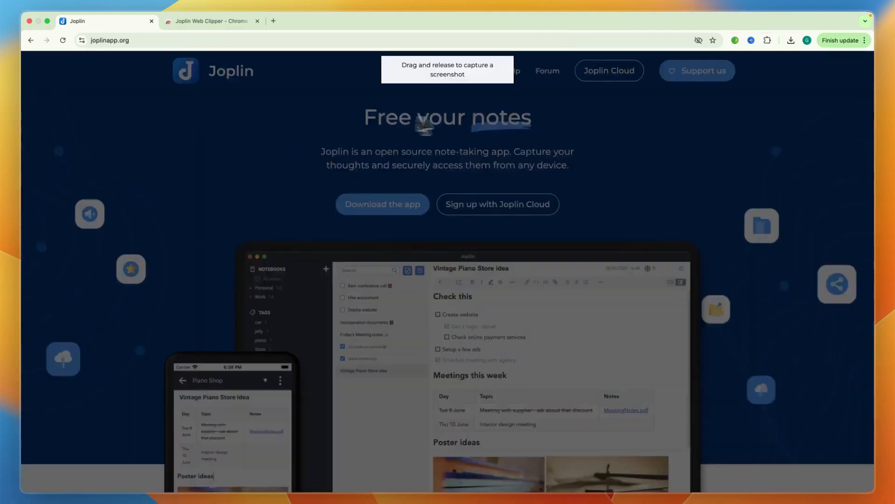
drag(153, 70, 799, 449)
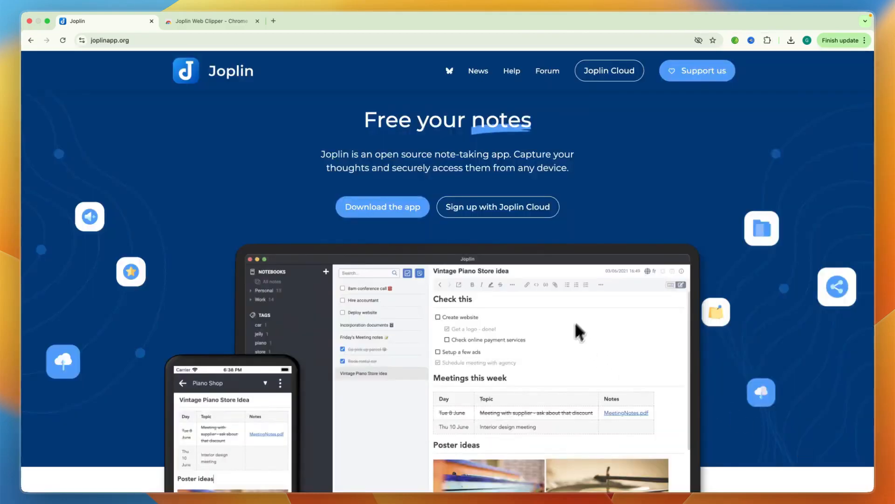
key(ctrl+Left)
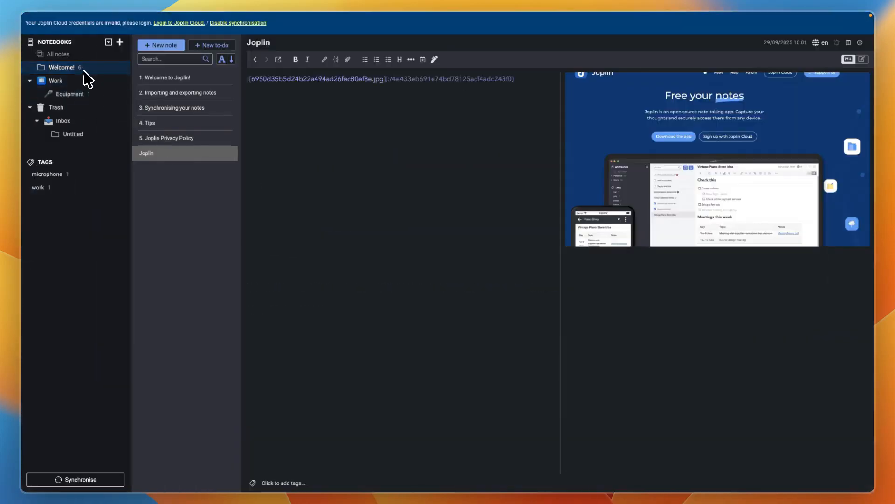
click(72, 68)
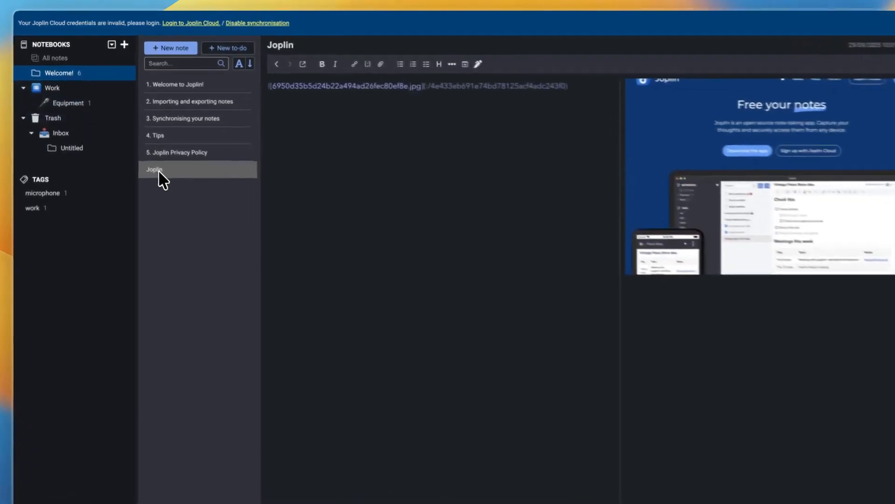
- Move the clipped Joplin note from the Welcome! notebook to the Equipment notebook and open it there
drag(158, 170, 64, 103)
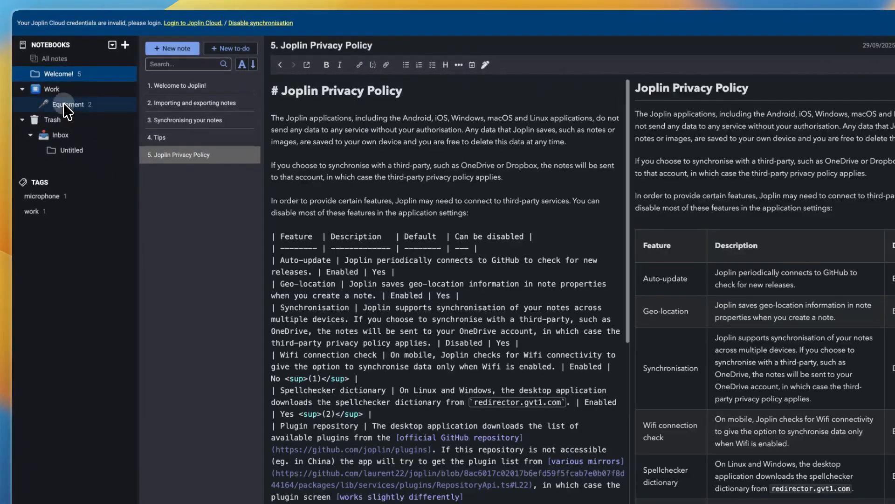
click(64, 105)
click(160, 102)
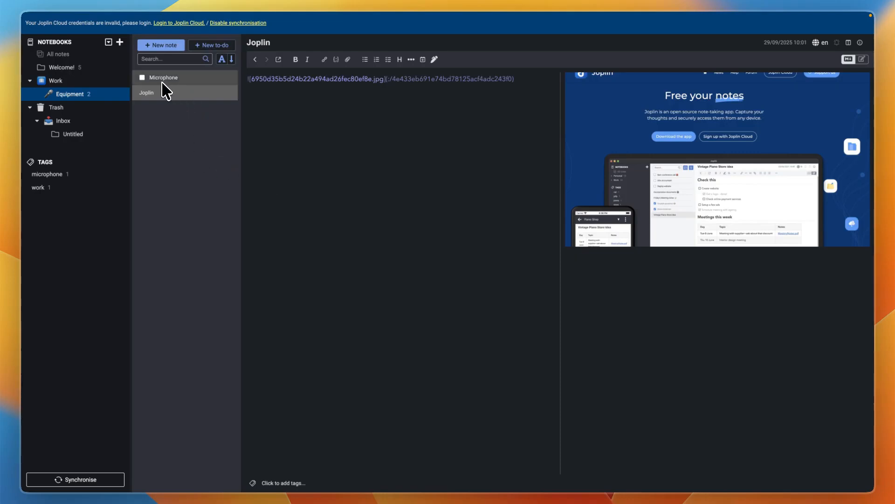
- Create a note in the Equipment notebook with Meeting Notes as its first line, followed by a blank line
click(165, 45)
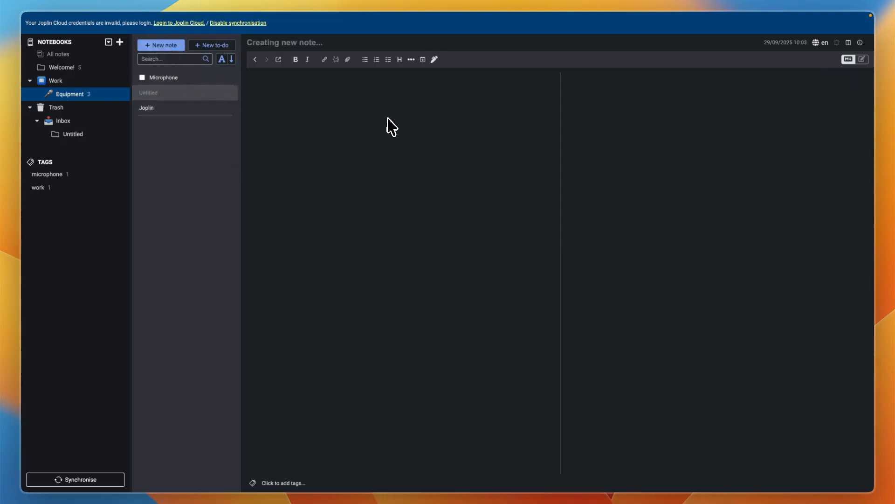
text(Meeting n)
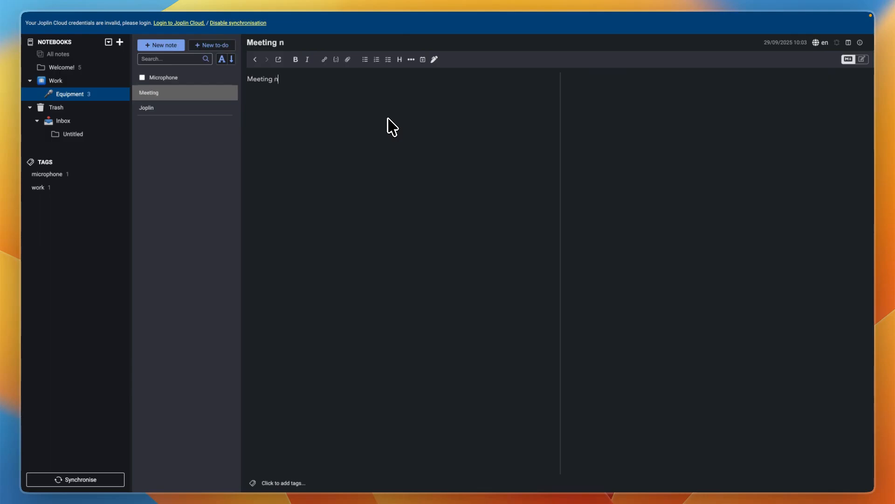
text(otes)
key(Return)
key(Return)
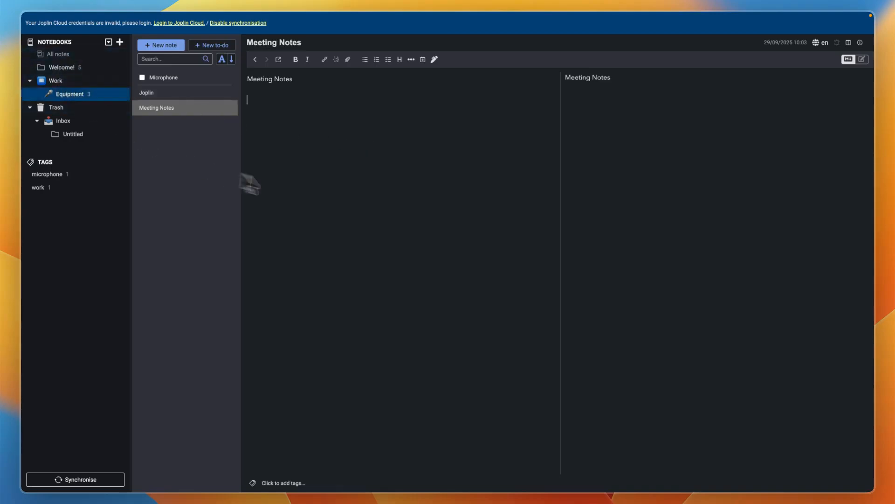
- Retitle the Meeting Notes note as Meeting Notes Template
right_click(165, 110)
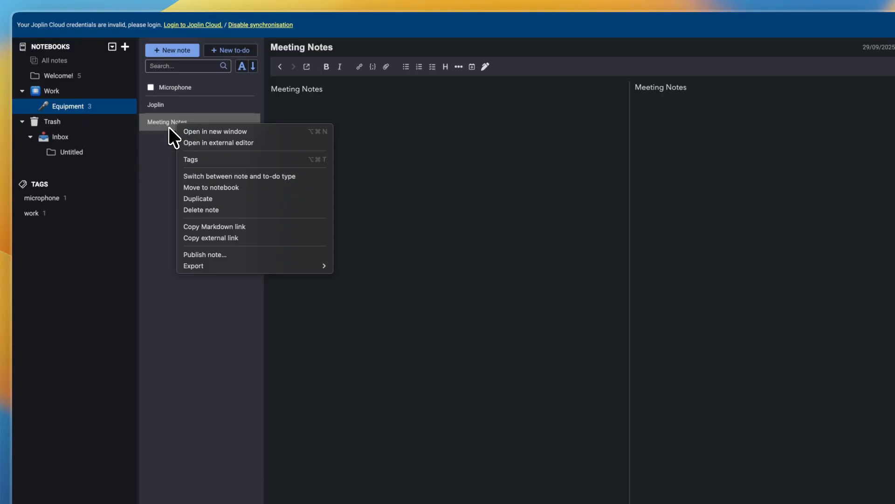
click(362, 51)
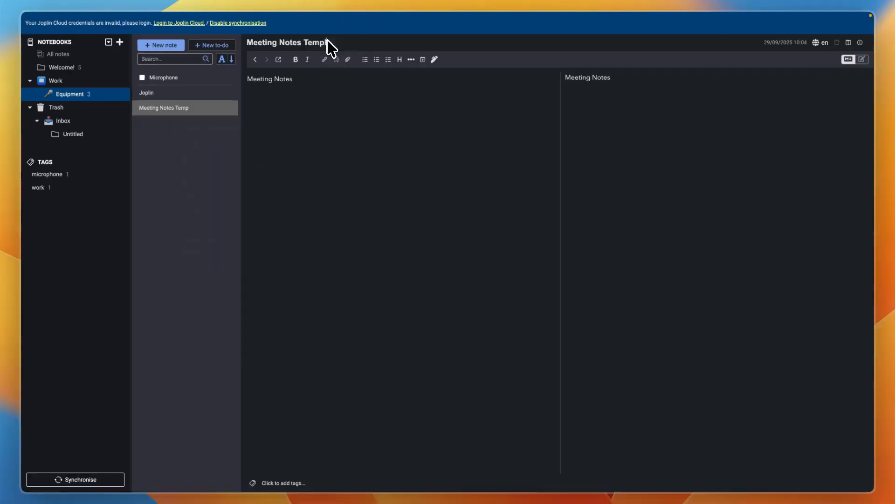
click(339, 122)
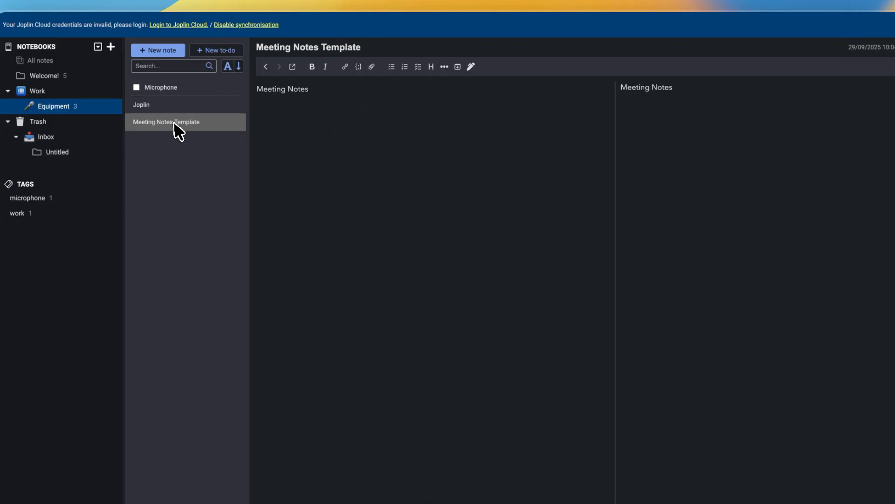
- Duplicate the Meeting Notes Template note and retitle the copy Meeting Notes Week 1
click(186, 104)
right_click(199, 122)
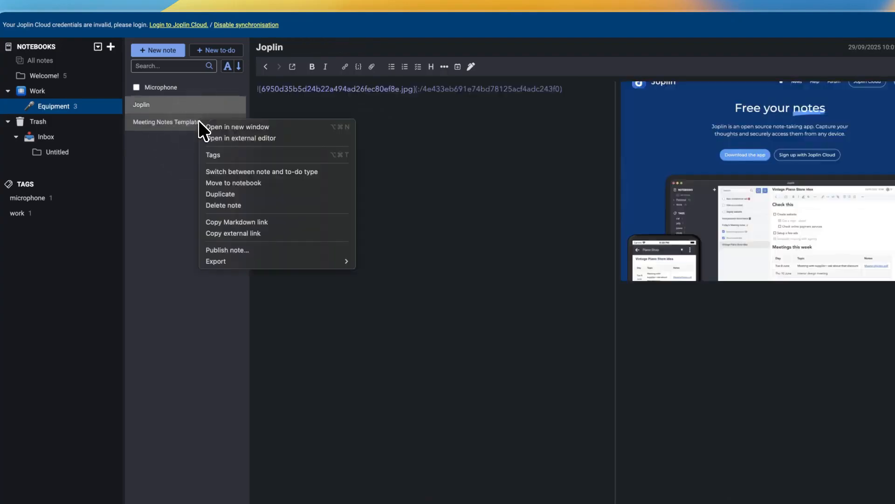
click(230, 193)
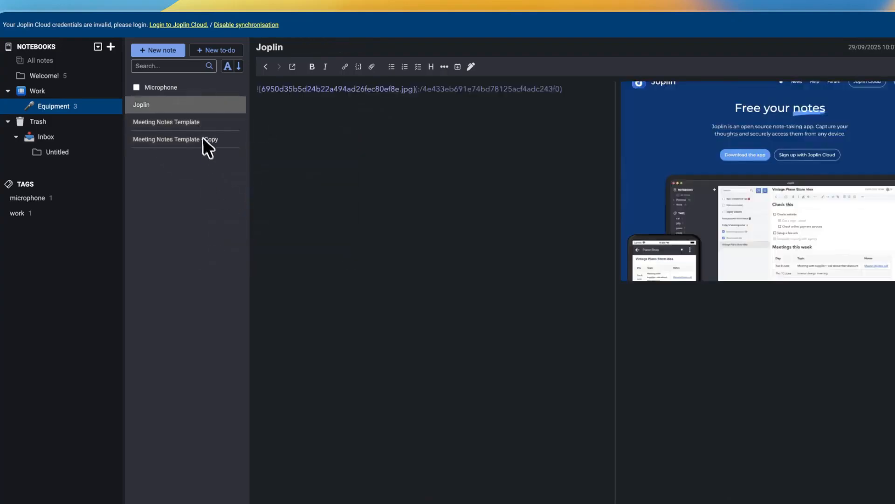
click(202, 139)
drag(322, 47, 417, 50)
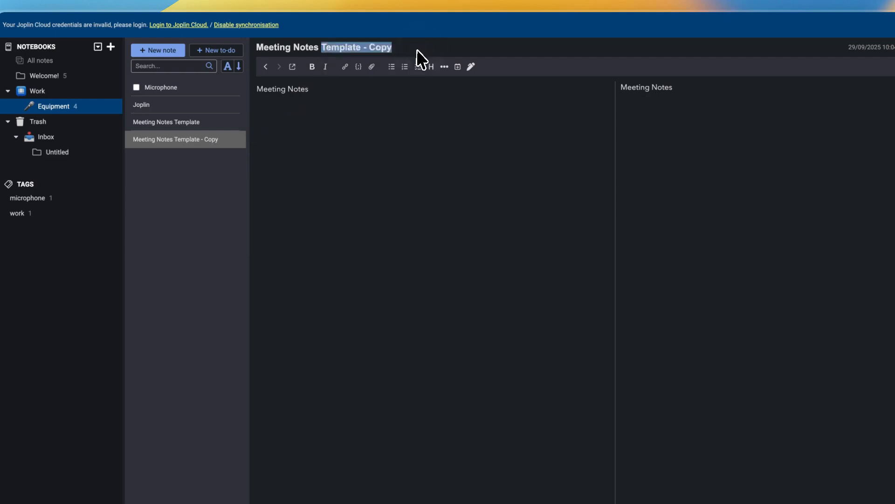
text(Week 1)
click(419, 126)
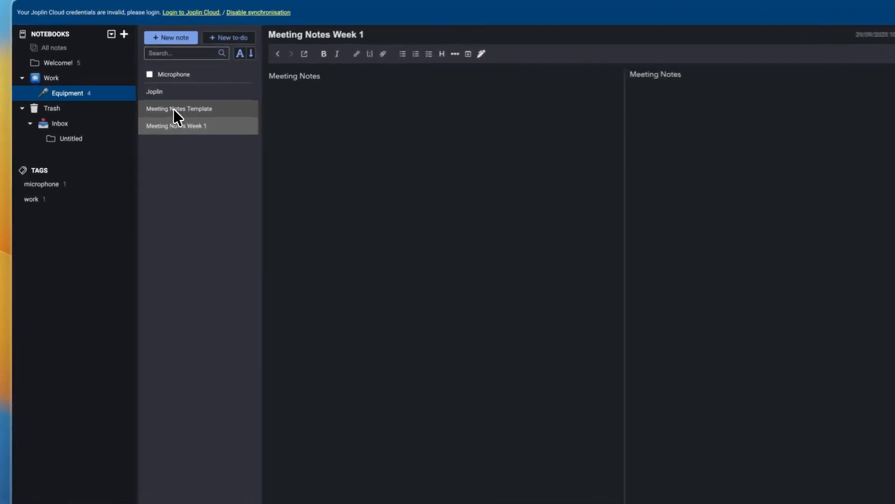
- Move the Meeting Notes Week 1 note to the Welcome! notebook and open it there
right_click(174, 111)
click(200, 208)
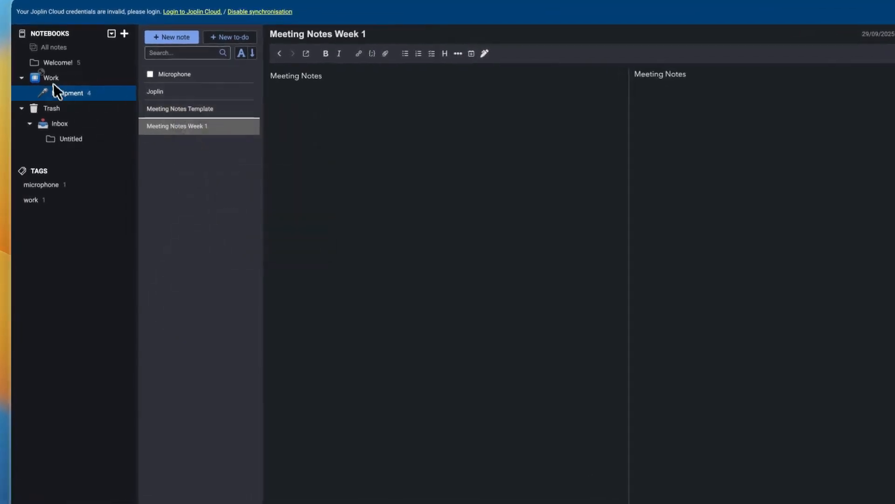
drag(55, 86, 79, 110)
drag(55, 57, 55, 58)
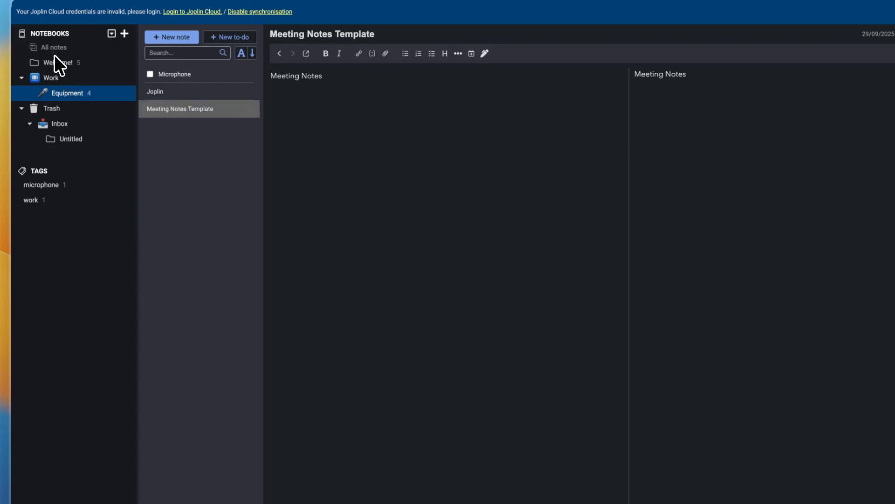
click(56, 60)
click(185, 161)
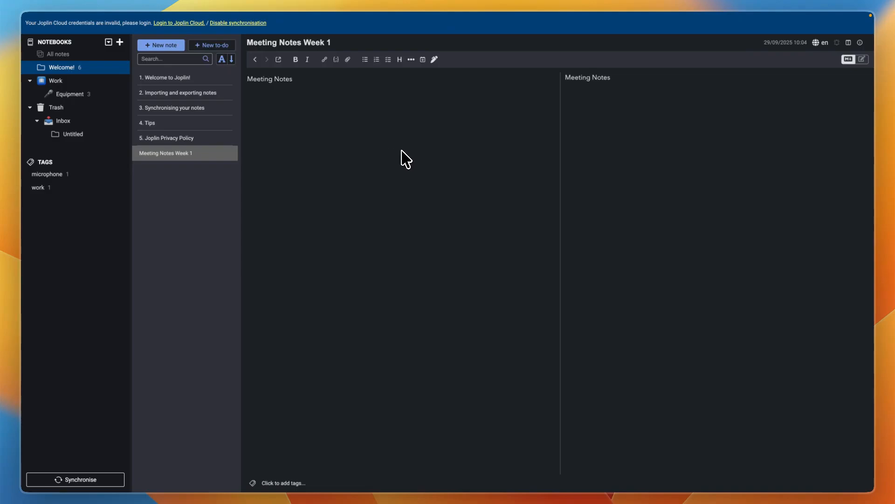
- Open the Plugins settings and expand the advanced settings to view the development plugins option
mouse_move(112, 19)
click(62, 17)
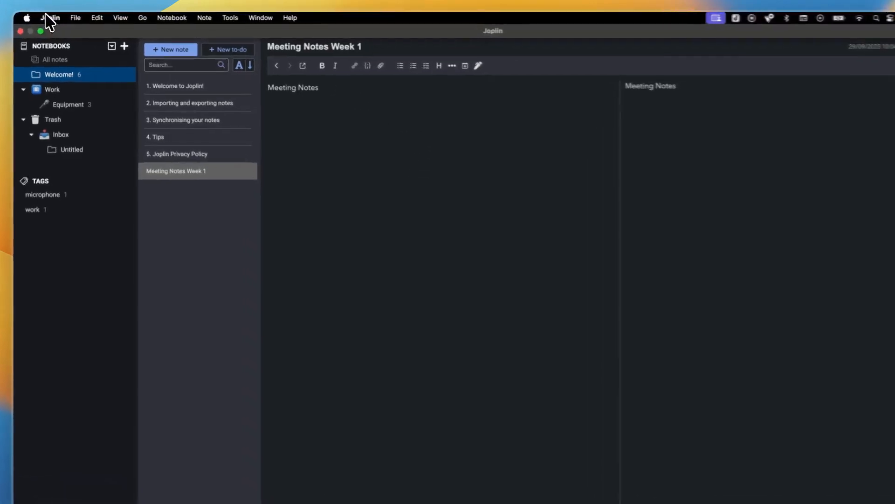
click(71, 47)
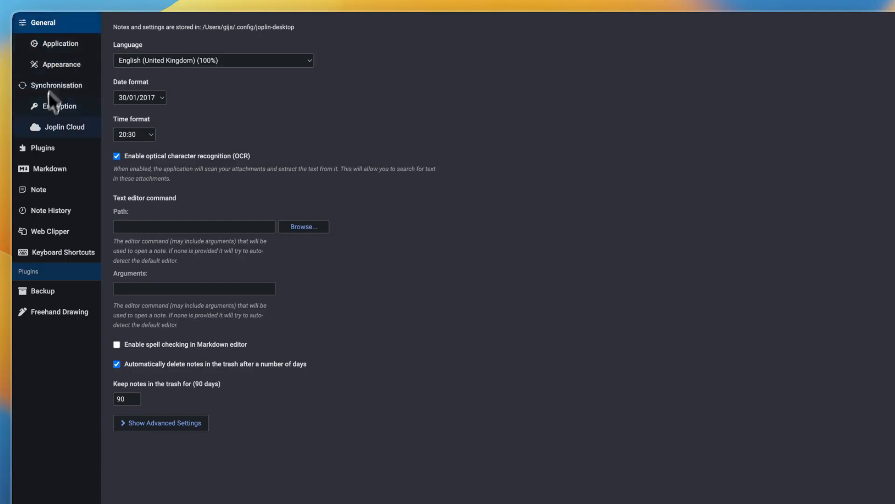
click(52, 164)
click(77, 150)
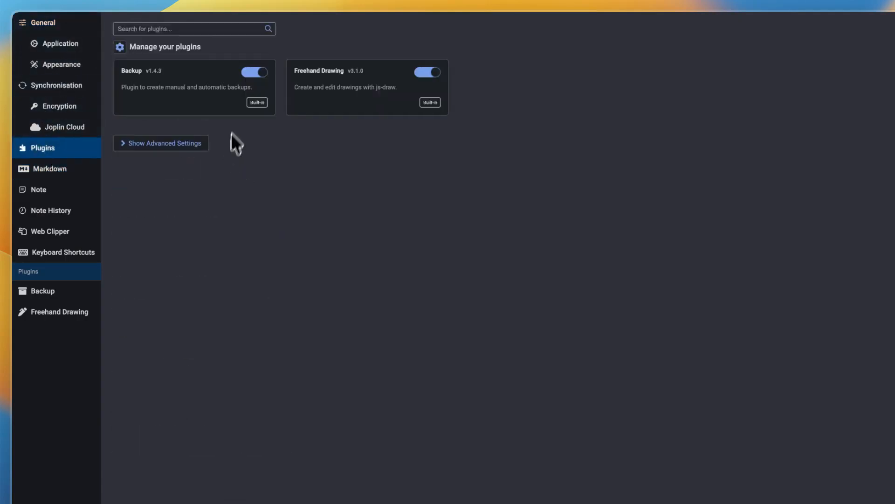
click(128, 144)
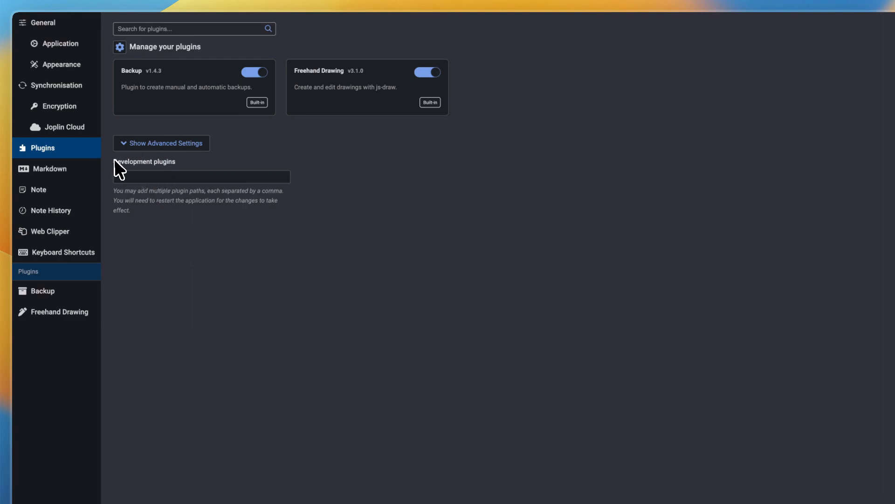
drag(114, 159, 229, 163)
click(238, 151)
- Search the plugin library for "d" and browse the plugins available to install
click(149, 30)
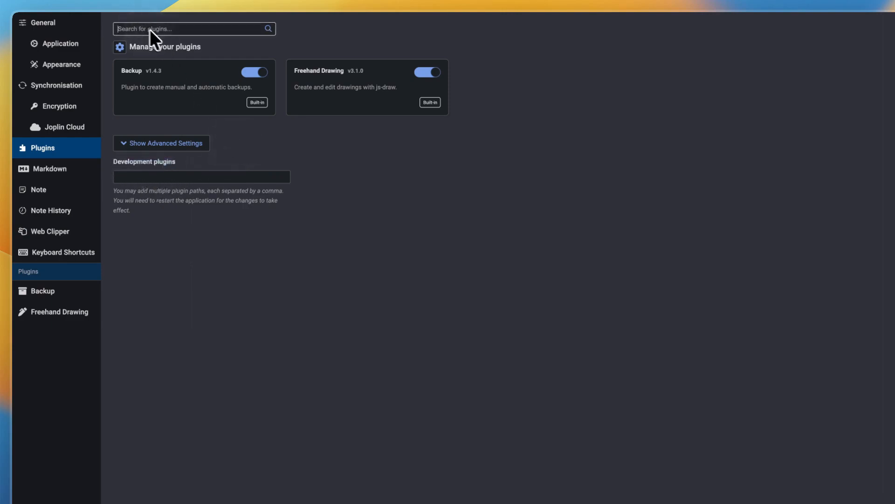
text(d)
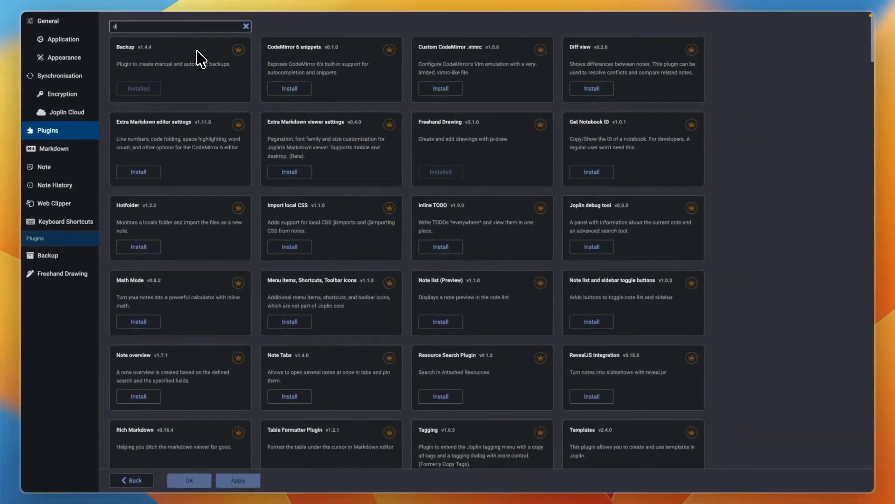
scroll(601, 291, down, 10)
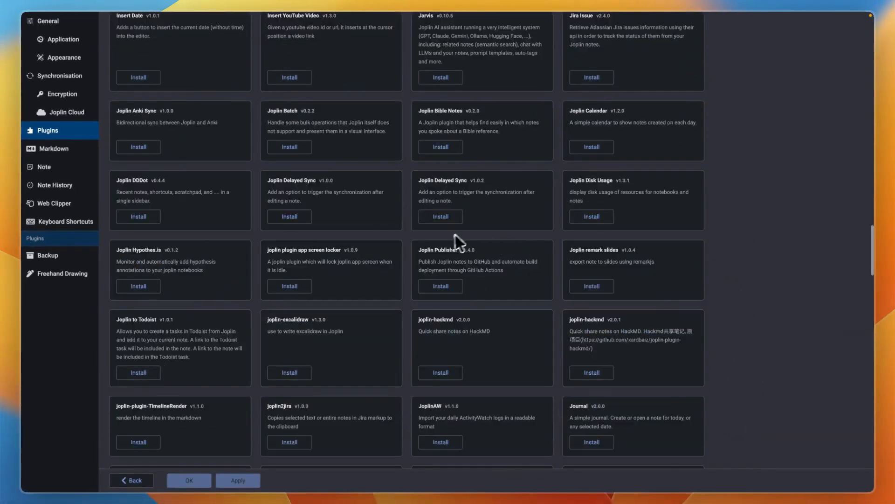
scroll(455, 234, down, 10)
scroll(440, 250, up, 9)
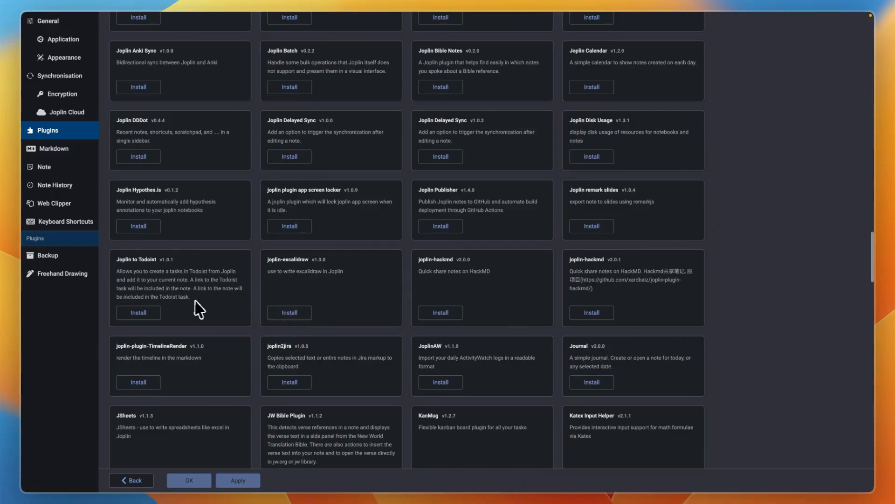
scroll(200, 309, down, 10)
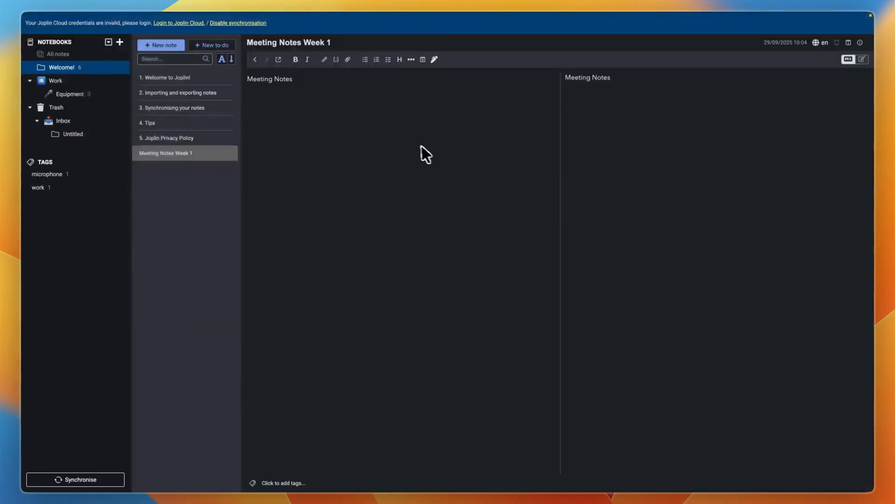
- Set the preferred dark theme to Light in the Appearance settings, apply the change and return to the notes
mouse_move(110, 14)
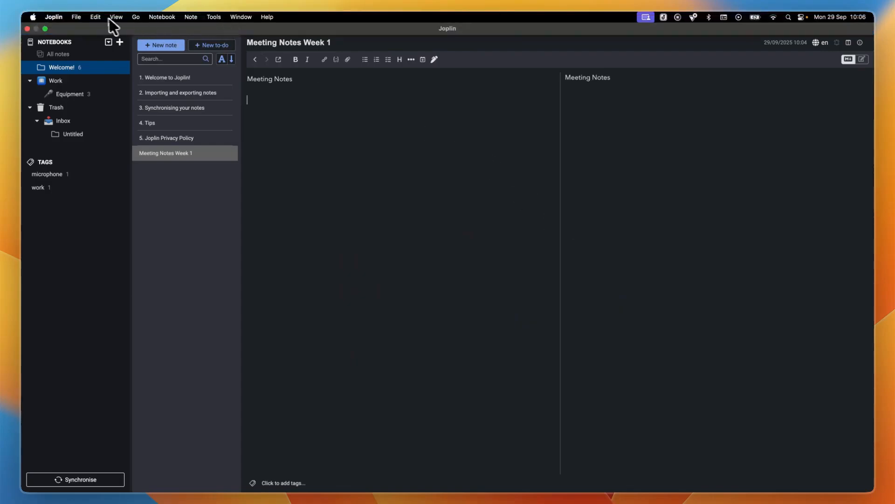
click(72, 16)
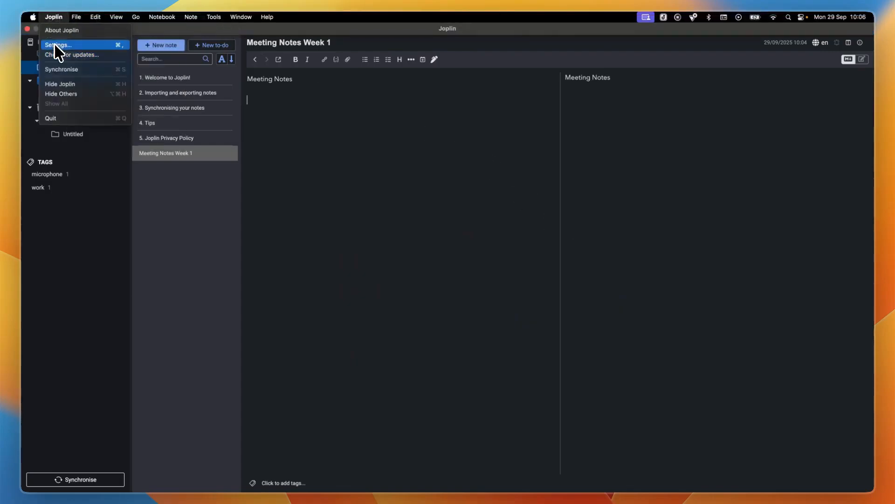
click(58, 53)
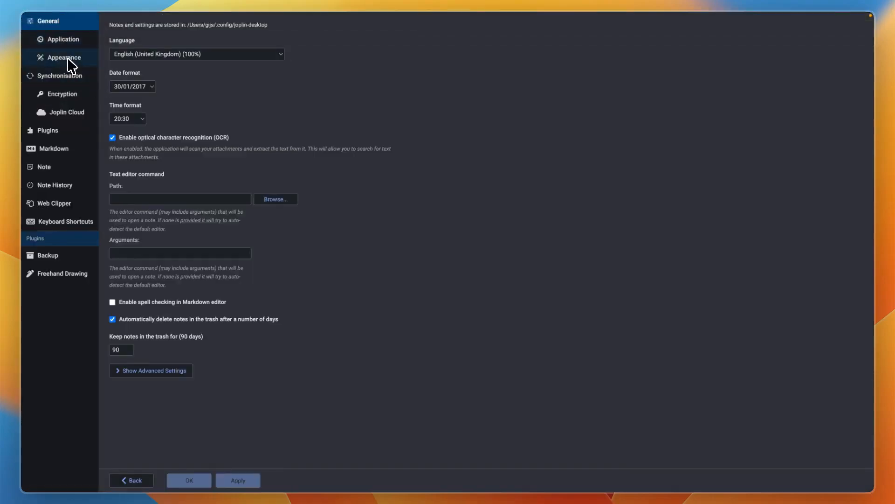
click(71, 59)
click(129, 56)
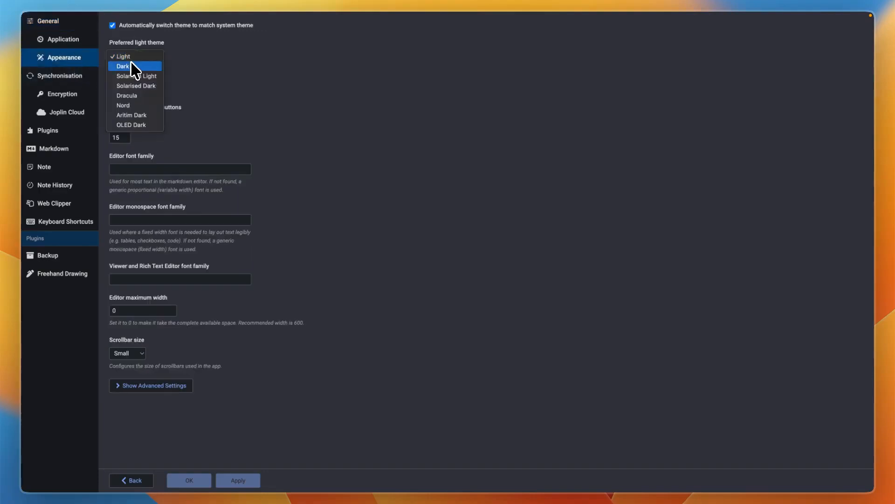
click(127, 44)
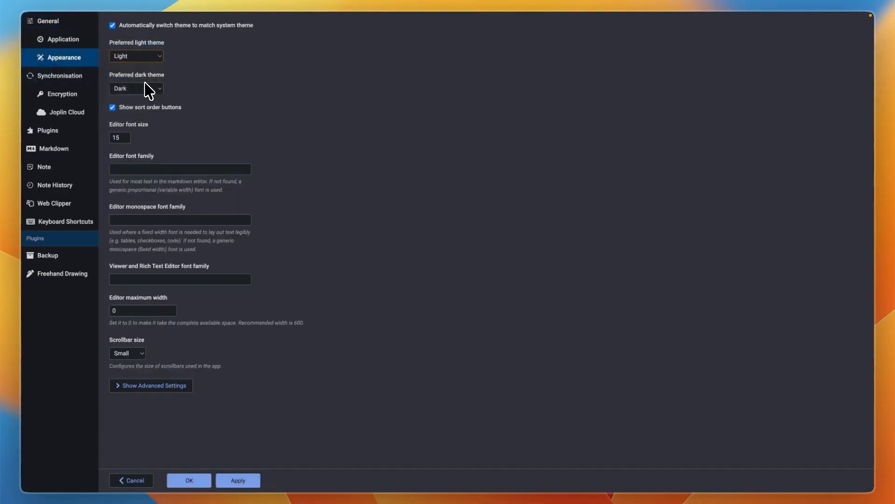
click(137, 88)
click(134, 80)
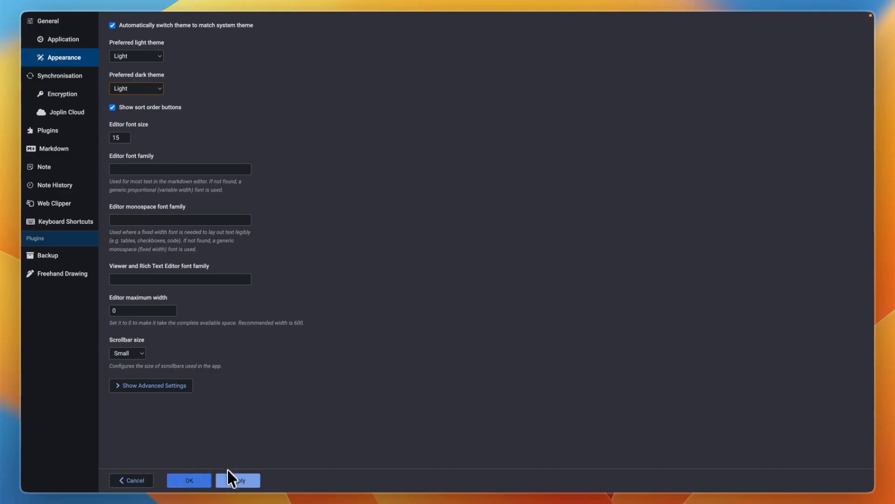
click(232, 482)
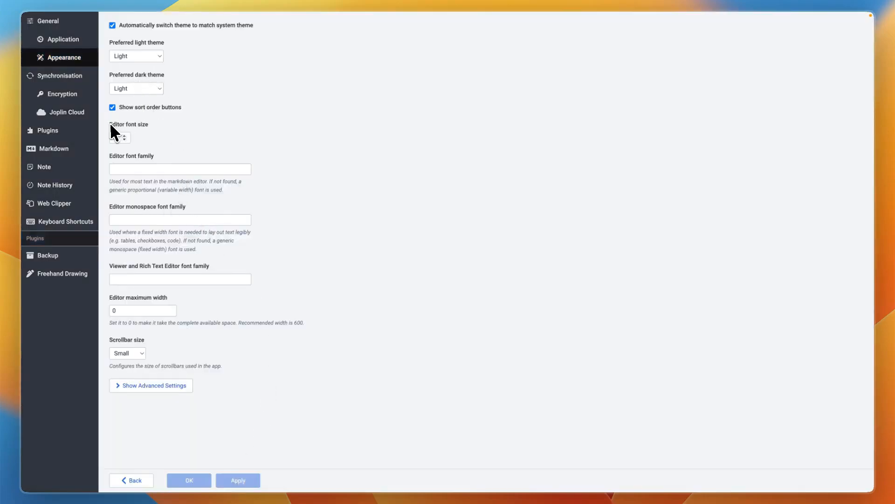
click(164, 143)
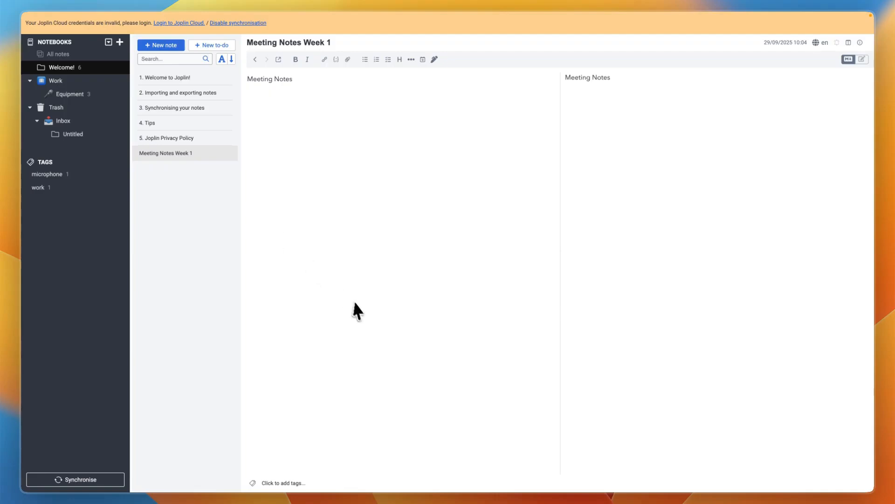
- Look through the file formats offered for exporting all notes
mouse_move(124, 21)
click(77, 17)
mouse_move(99, 93)
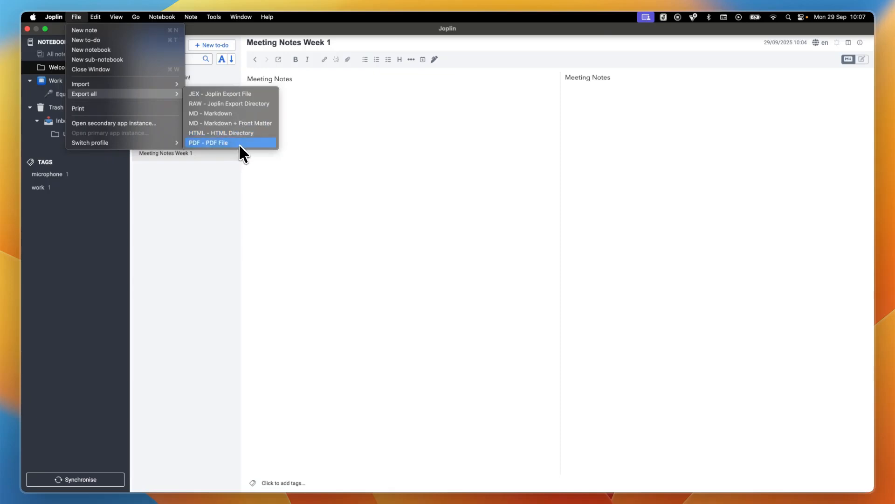
click(239, 104)
- Open the Equipment notebook
click(73, 95)
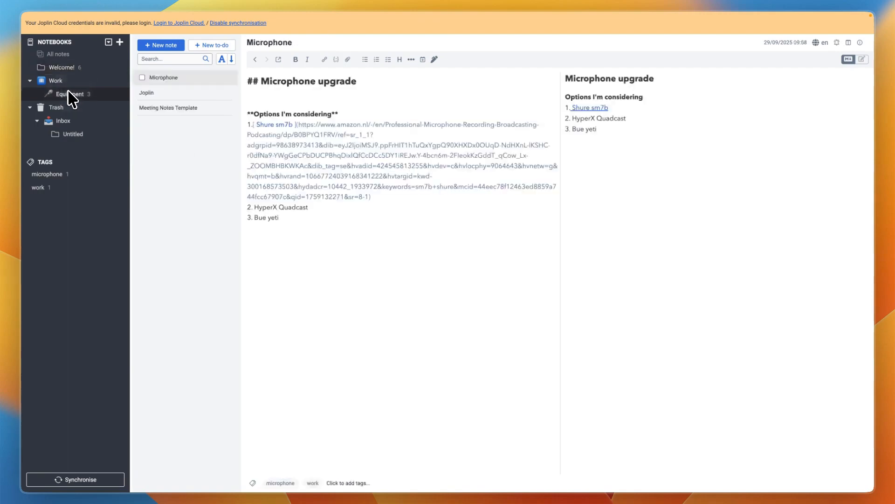